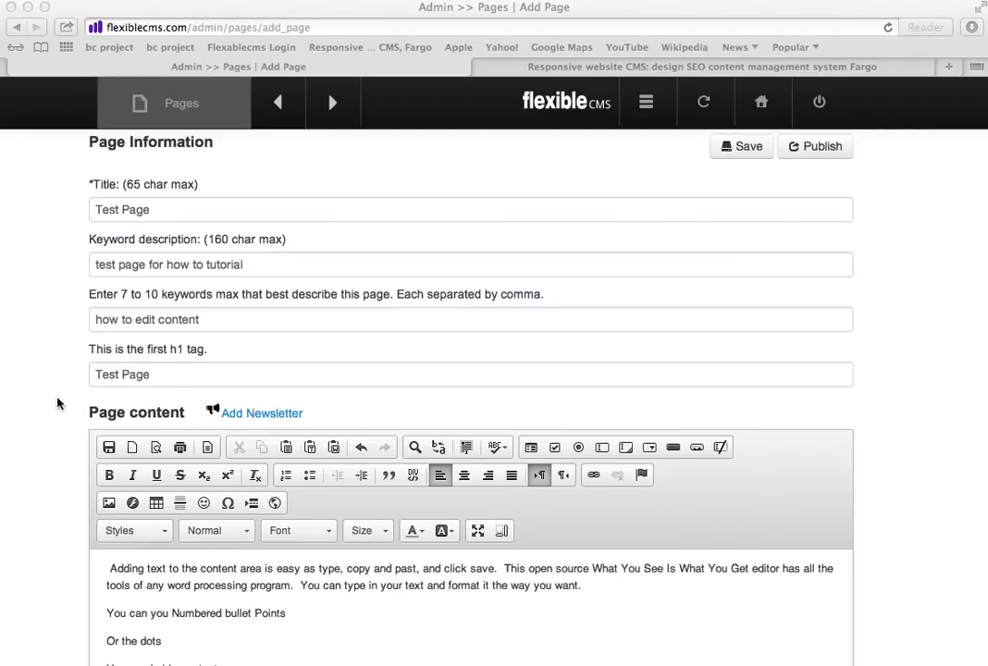
# Insert the word "type" at the very start of the first paragraph in the page content.
pyautogui.scroll(-3, 57, 403)
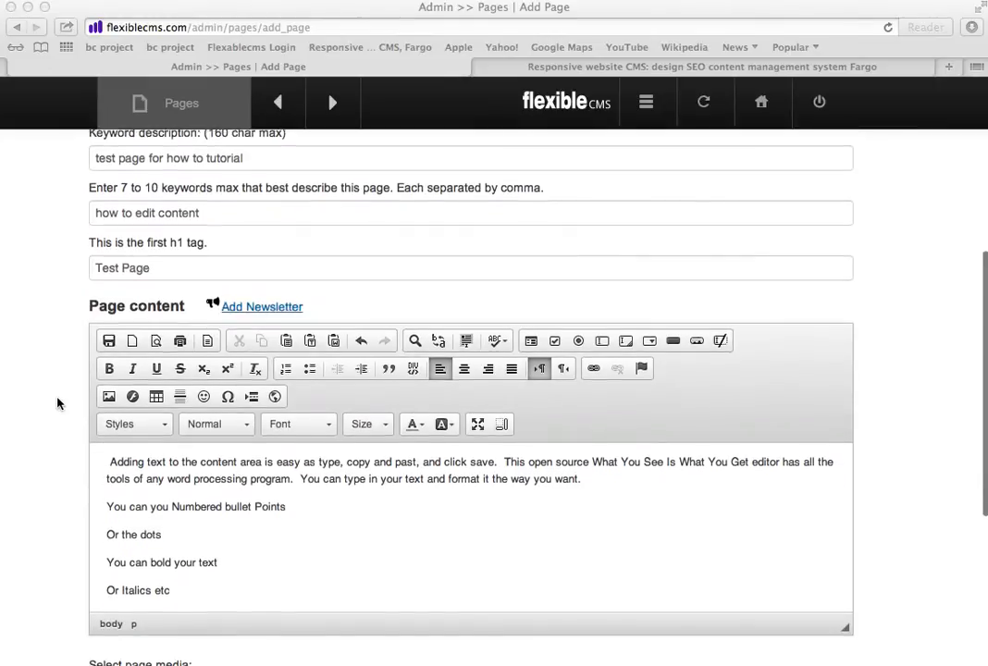
pyautogui.scroll(-2, 58, 403)
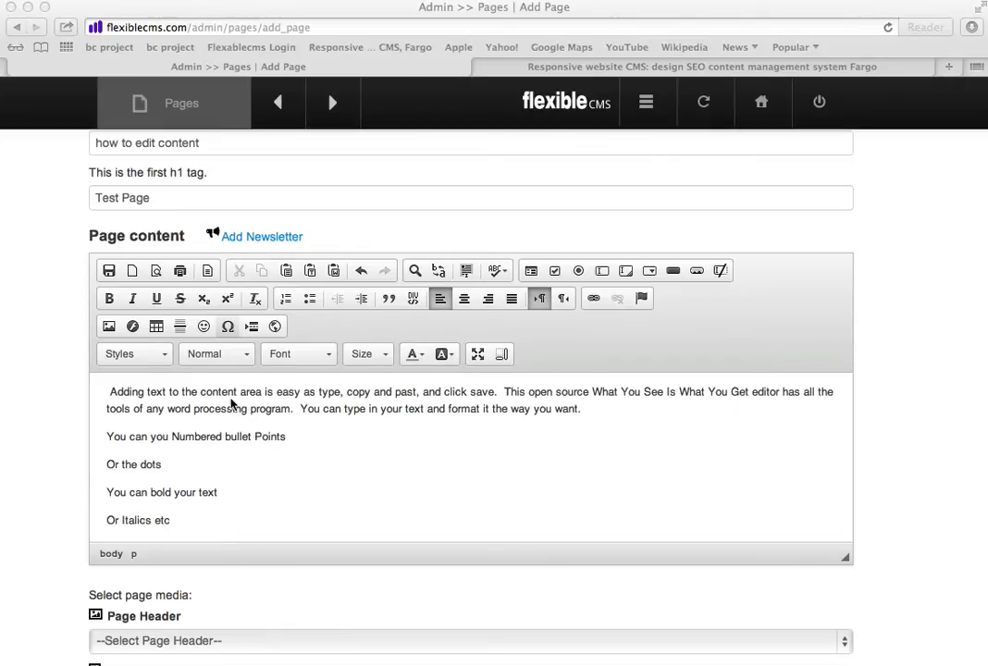
pyautogui.click(107, 398)
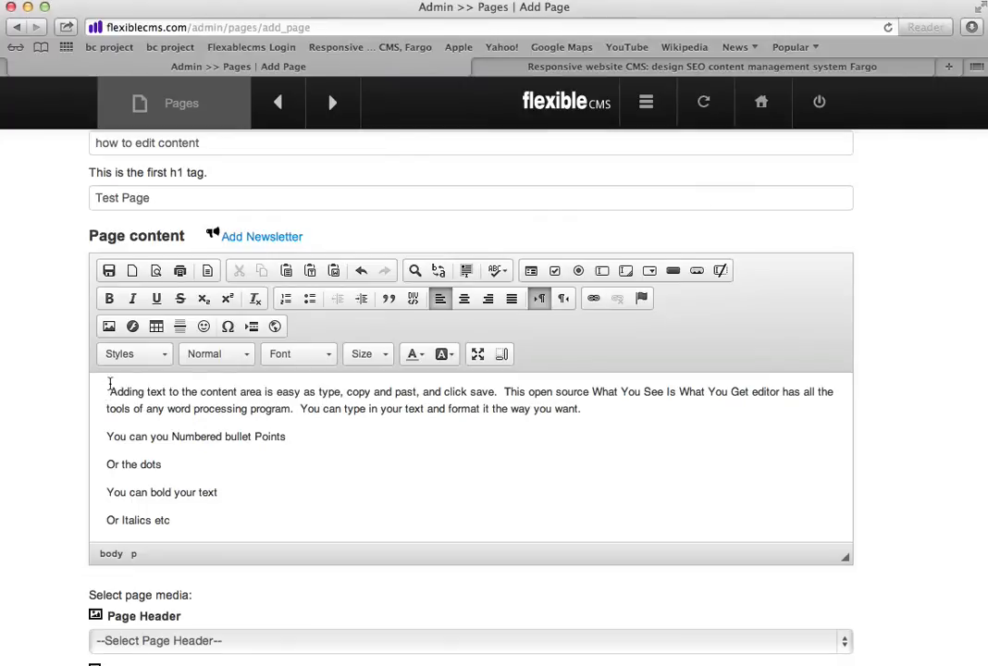
pyautogui.click(106, 392)
pyautogui.write('ty ')
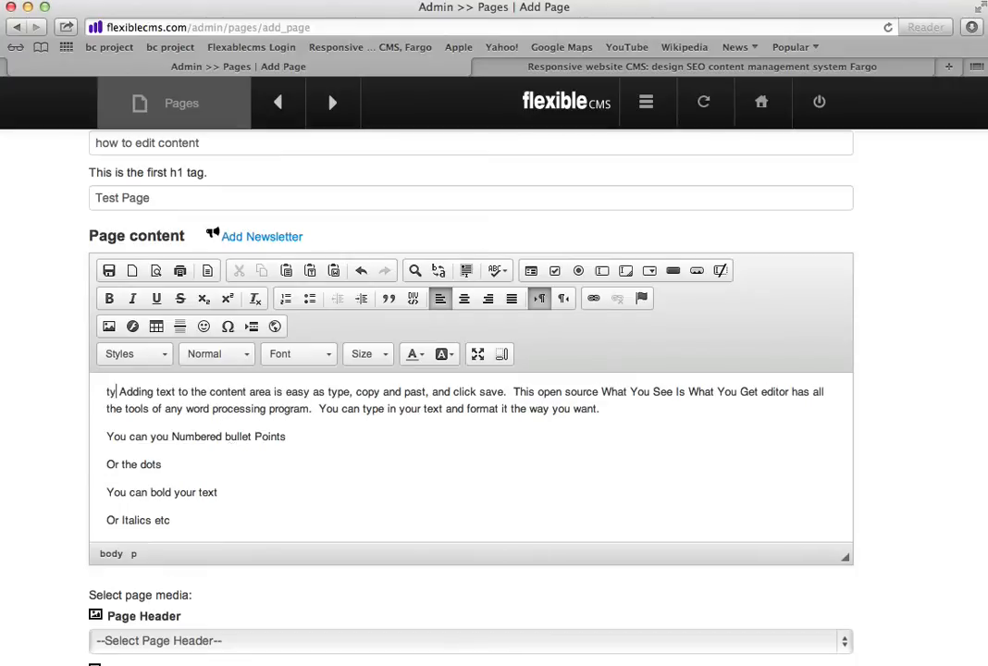
pyautogui.write('pe')
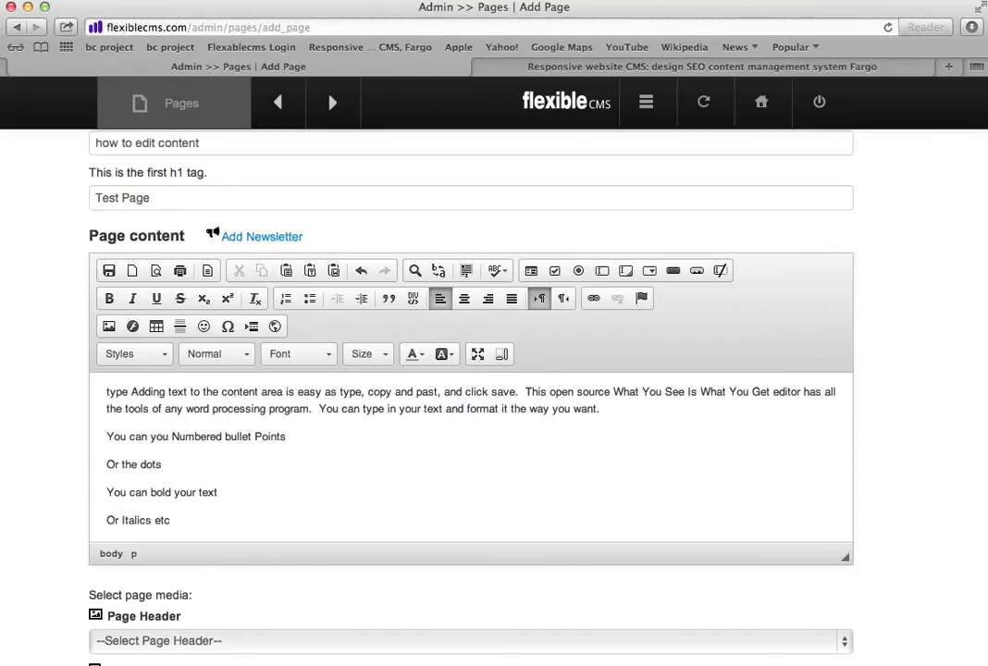
# Try centered, right and justified alignment on the first paragraph, finishing with left alignment.
pyautogui.click(106, 395)
pyautogui.click(467, 301)
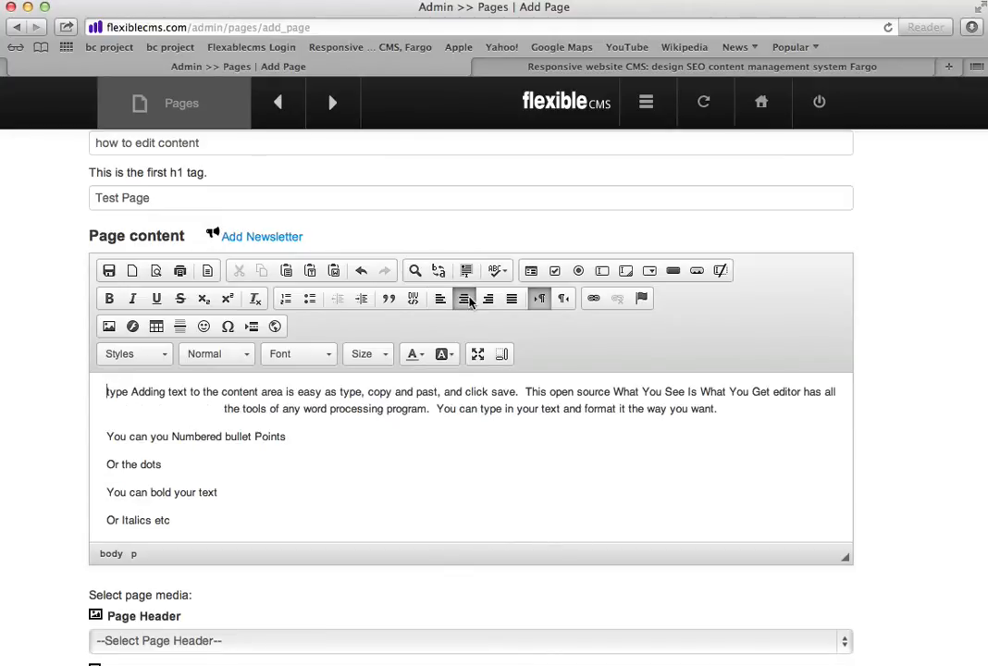
pyautogui.click(489, 300)
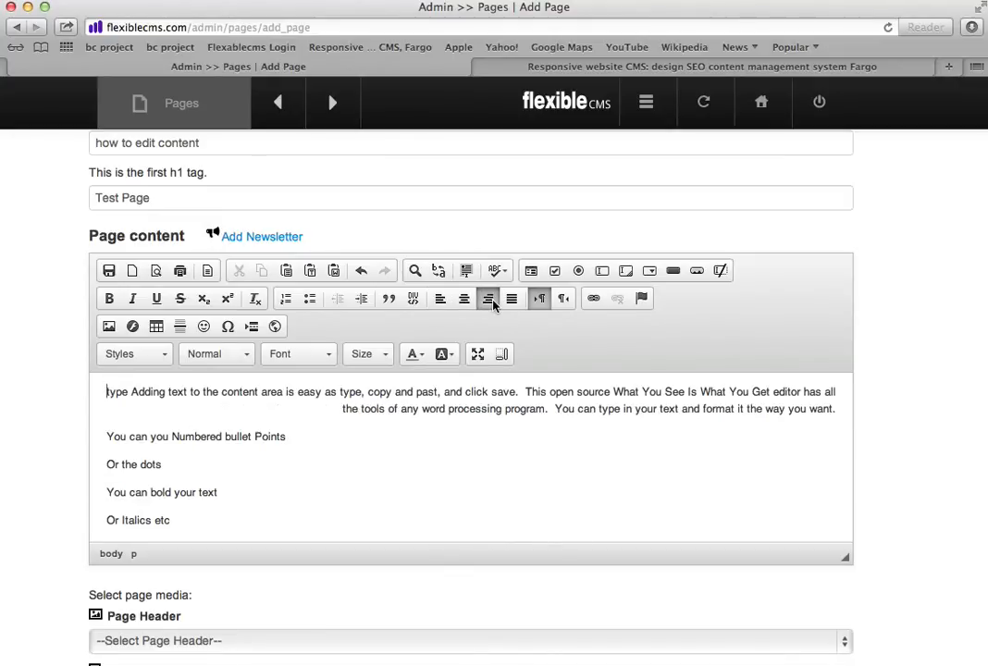
pyautogui.click(514, 301)
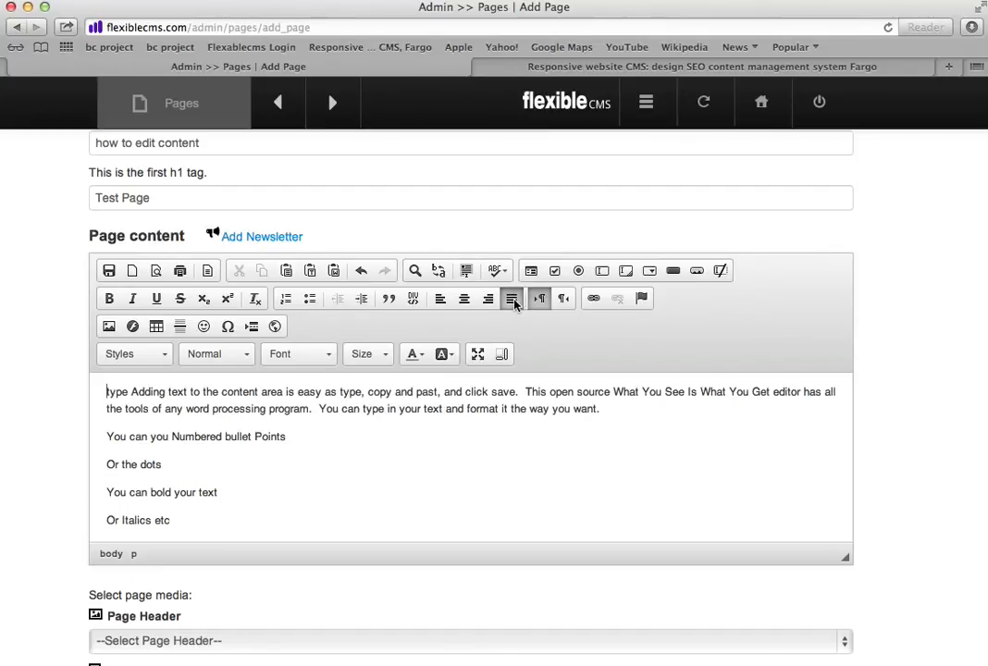
pyautogui.click(440, 300)
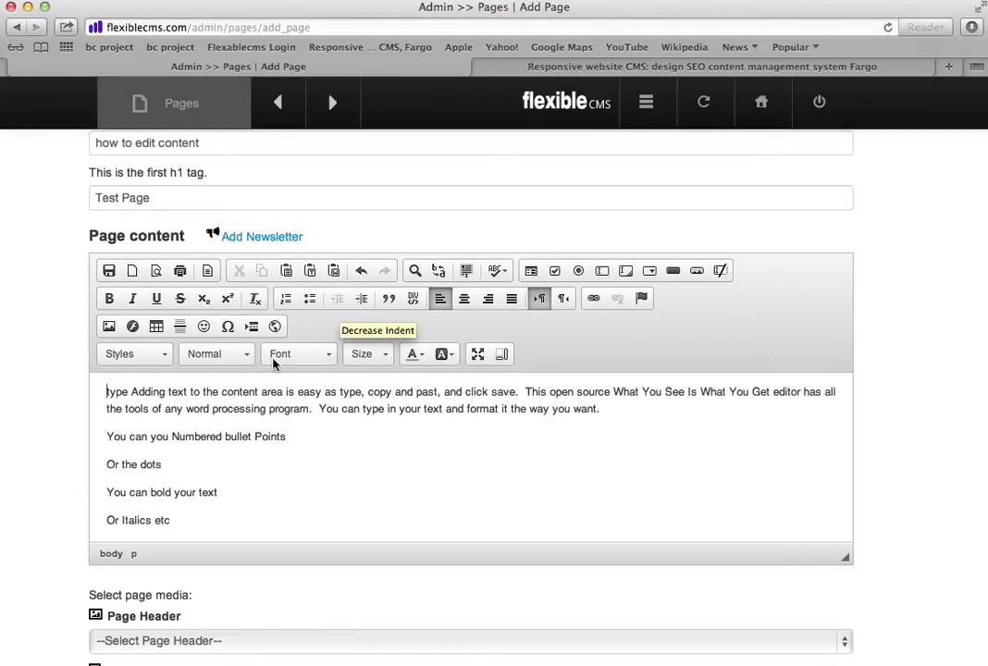
# Add a numbered list with the items "step one" and "step two" below the line about numbered bullet points.
pyautogui.click(291, 435)
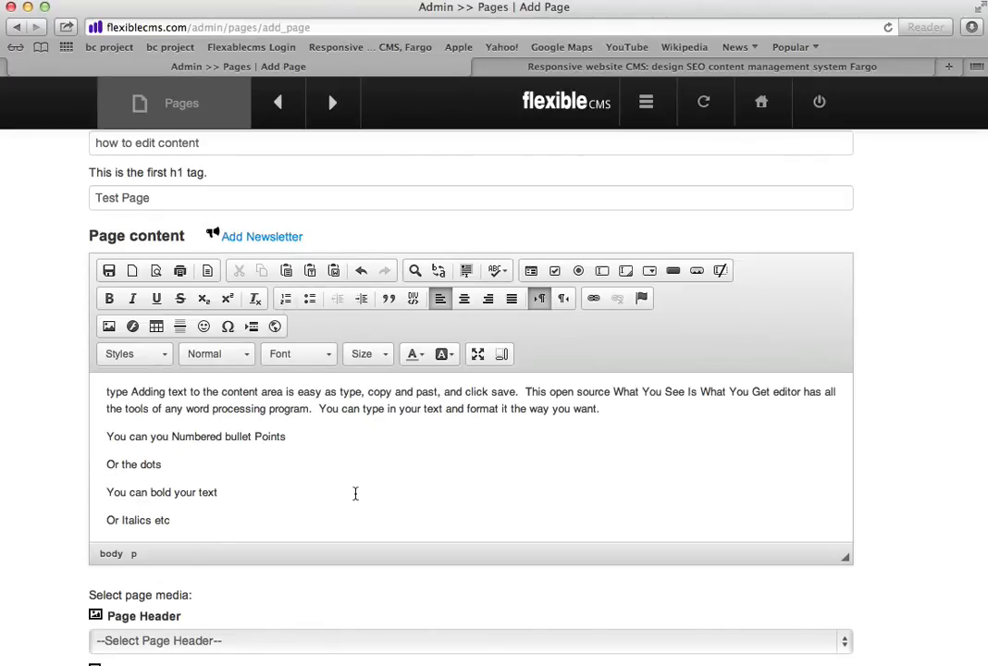
pyautogui.press('Return')
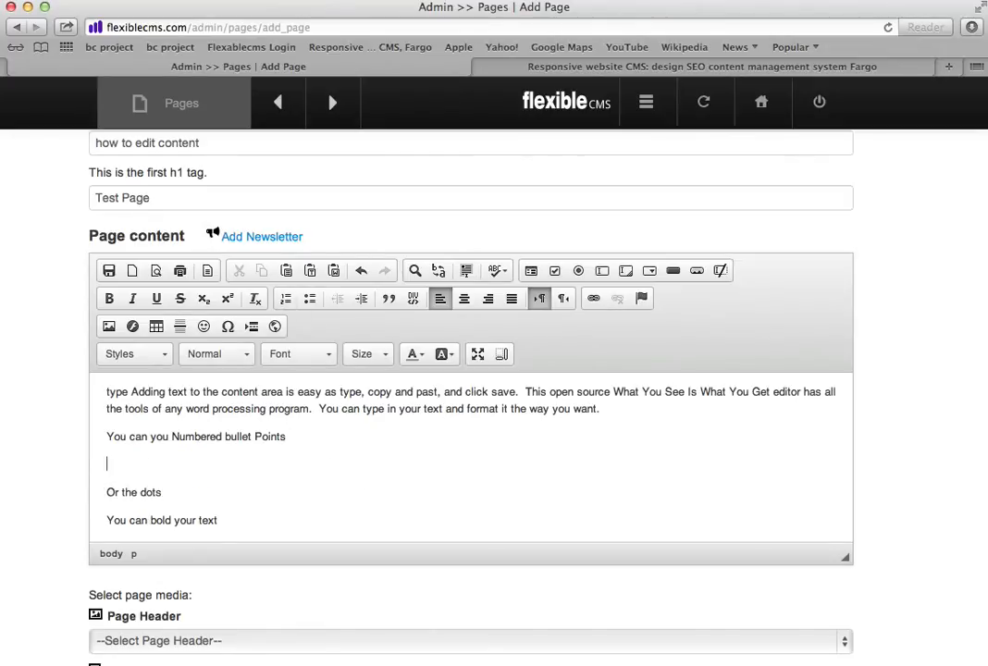
pyautogui.click(286, 300)
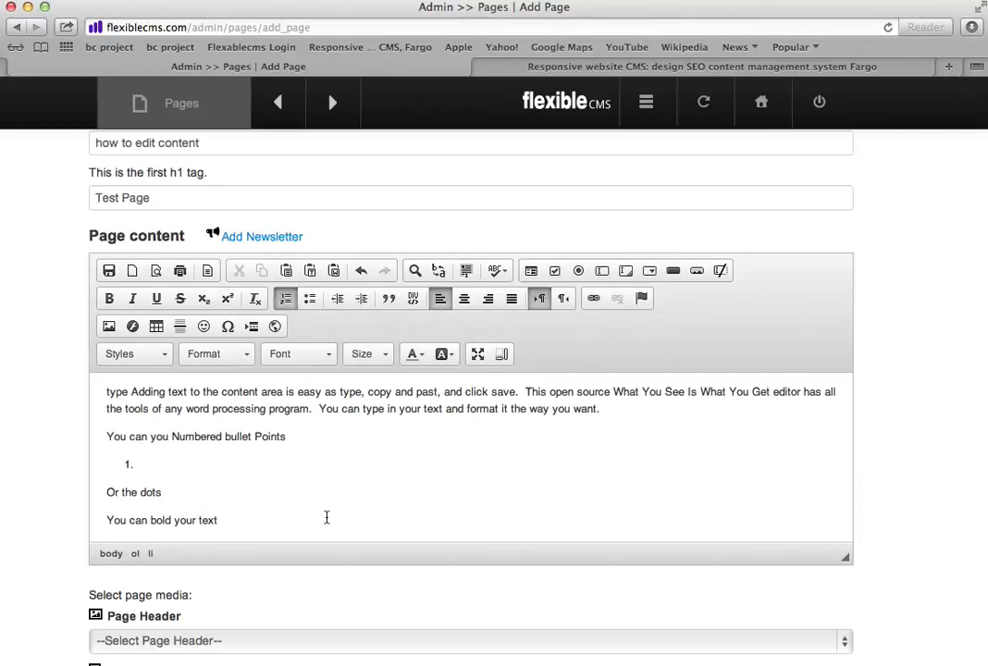
pyautogui.write('step one')
pyautogui.press('Return')
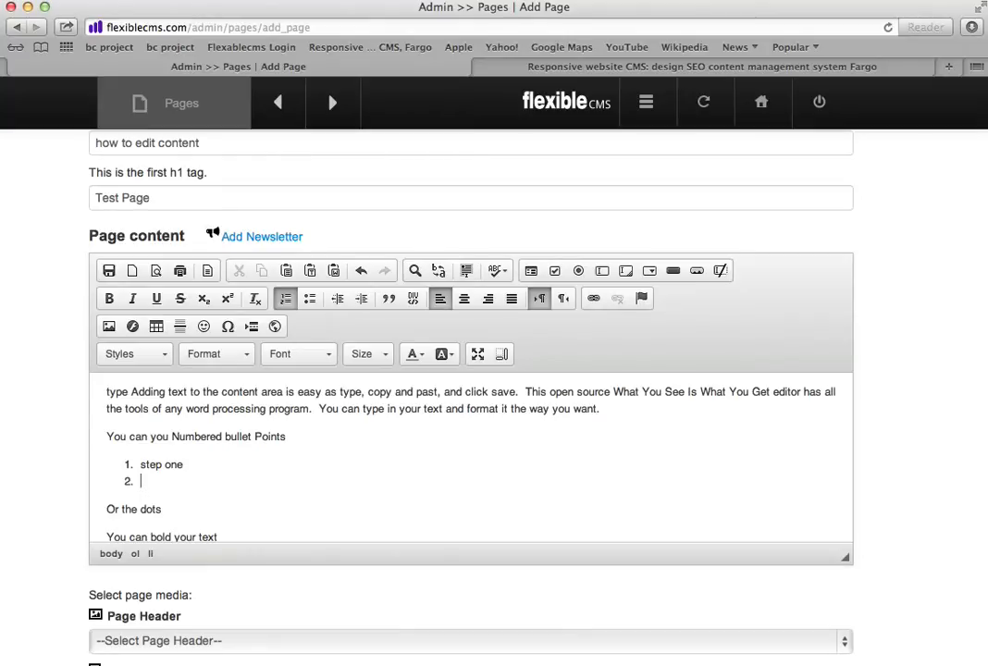
pyautogui.write('step two')
# Add a dotted bullet list with the item "step one" below the line "Or the dots".
pyautogui.click(204, 510)
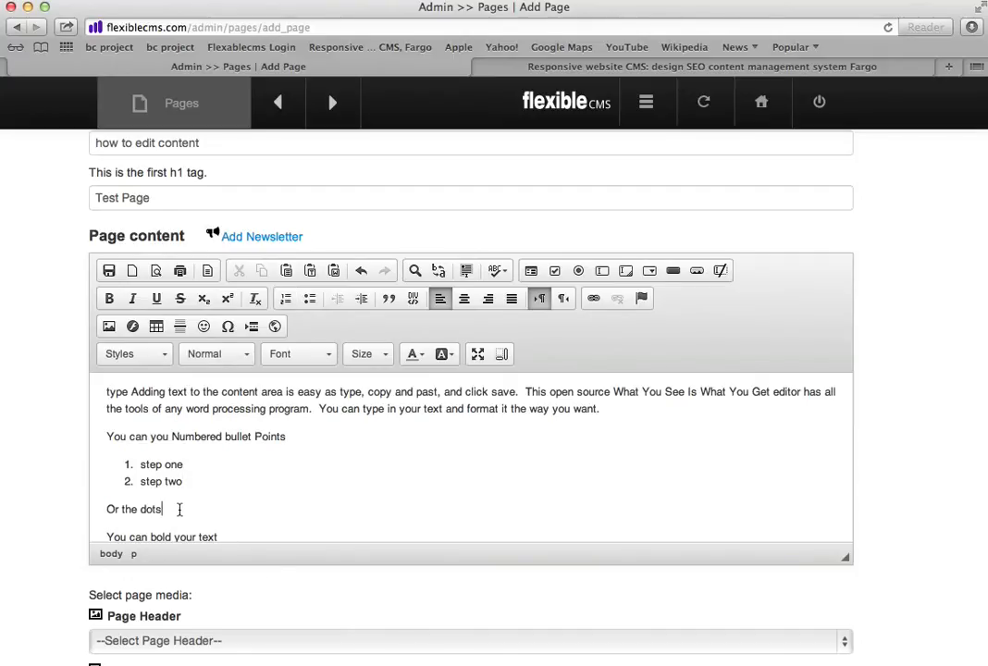
pyautogui.press('Return')
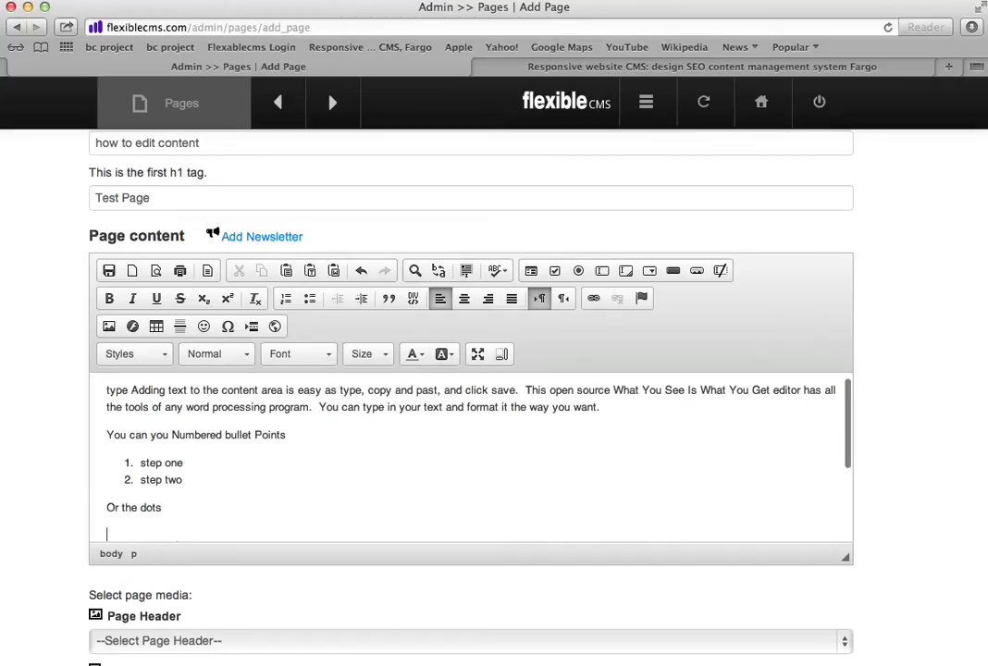
pyautogui.click(310, 303)
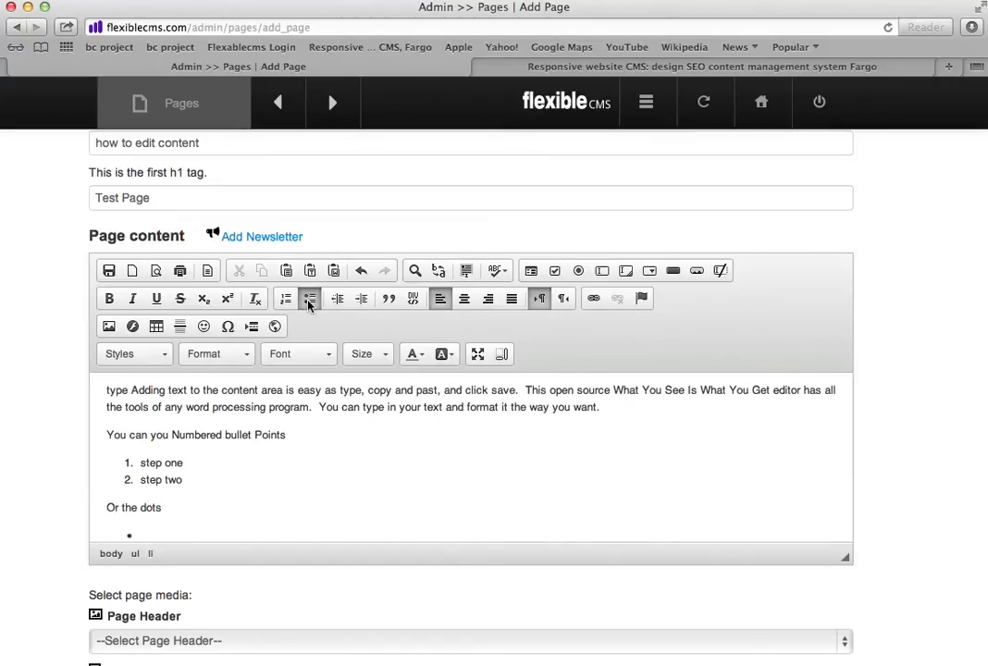
pyautogui.write('step one')
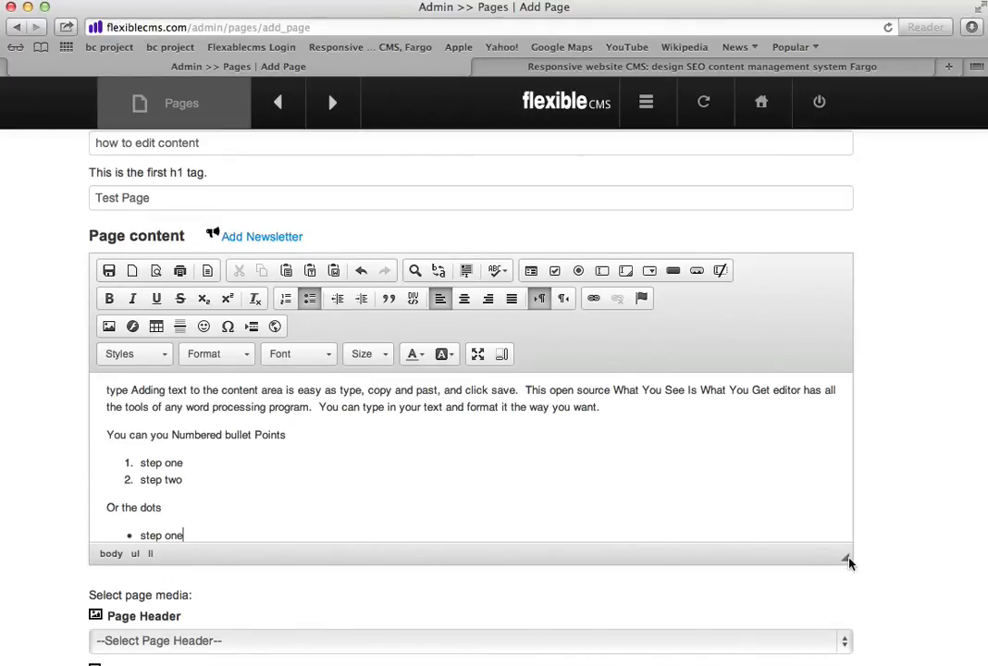
# Make the content editor taller and bold the line "You can bold your text".
pyautogui.moveTo(847, 558); pyautogui.dragTo(862, 653)
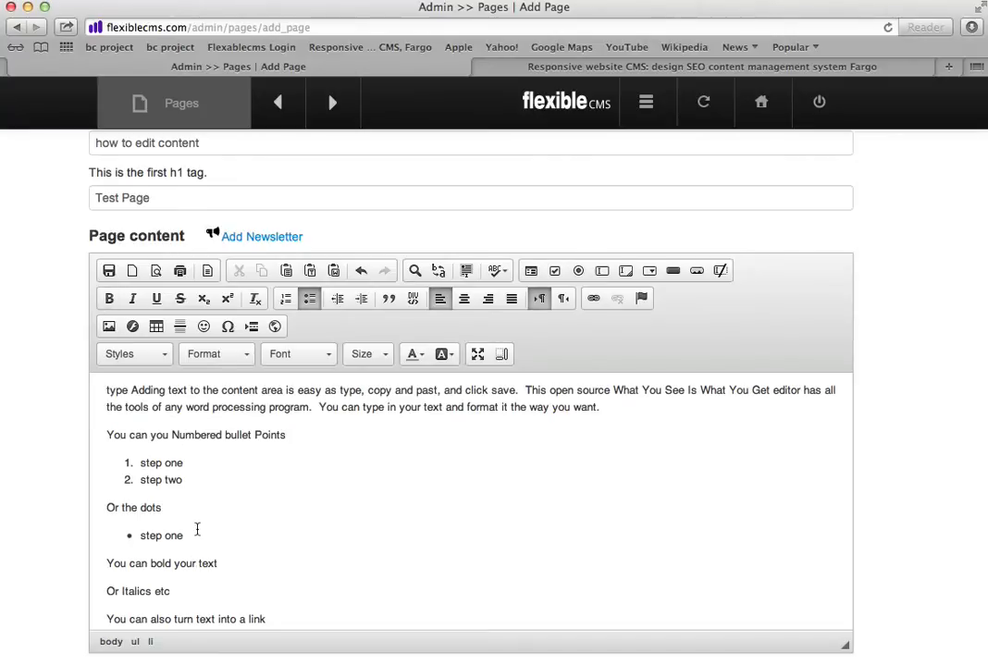
pyautogui.click(215, 561)
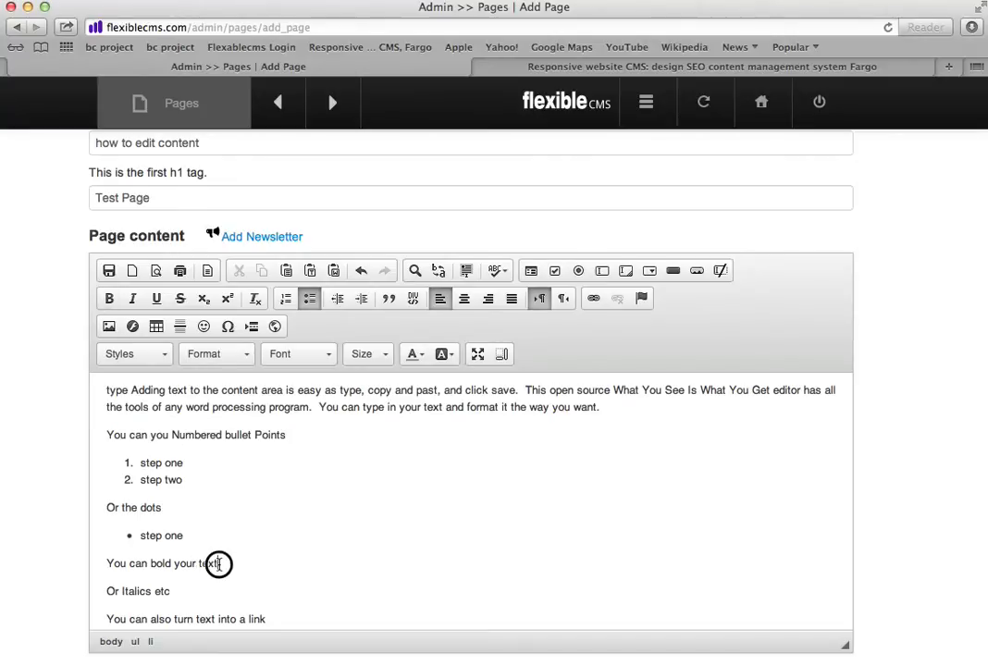
pyautogui.click(108, 562)
pyautogui.moveTo(108, 561); pyautogui.dragTo(218, 562)
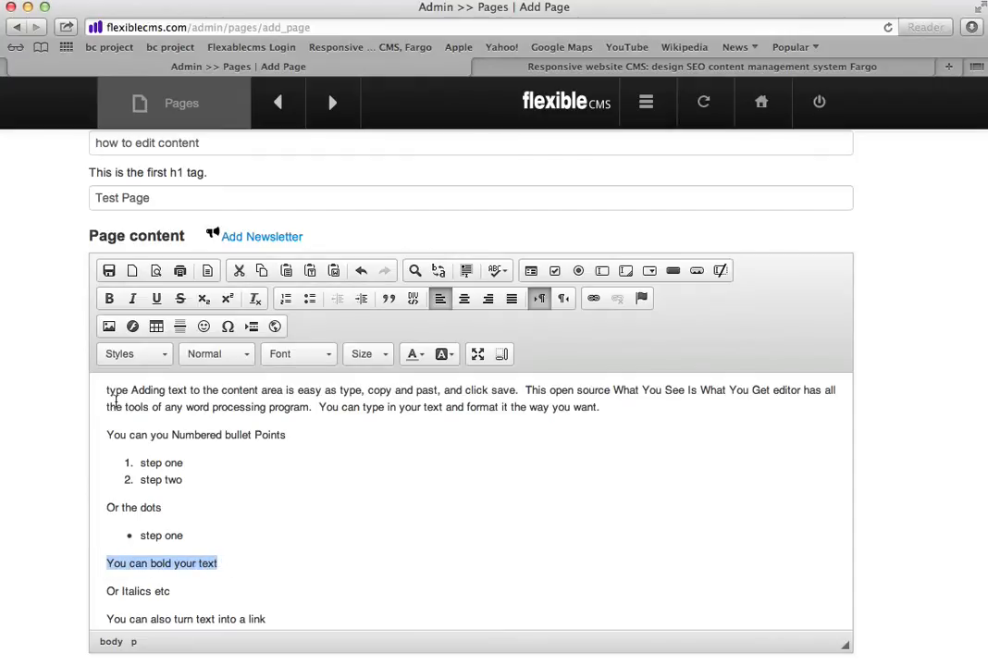
pyautogui.click(109, 298)
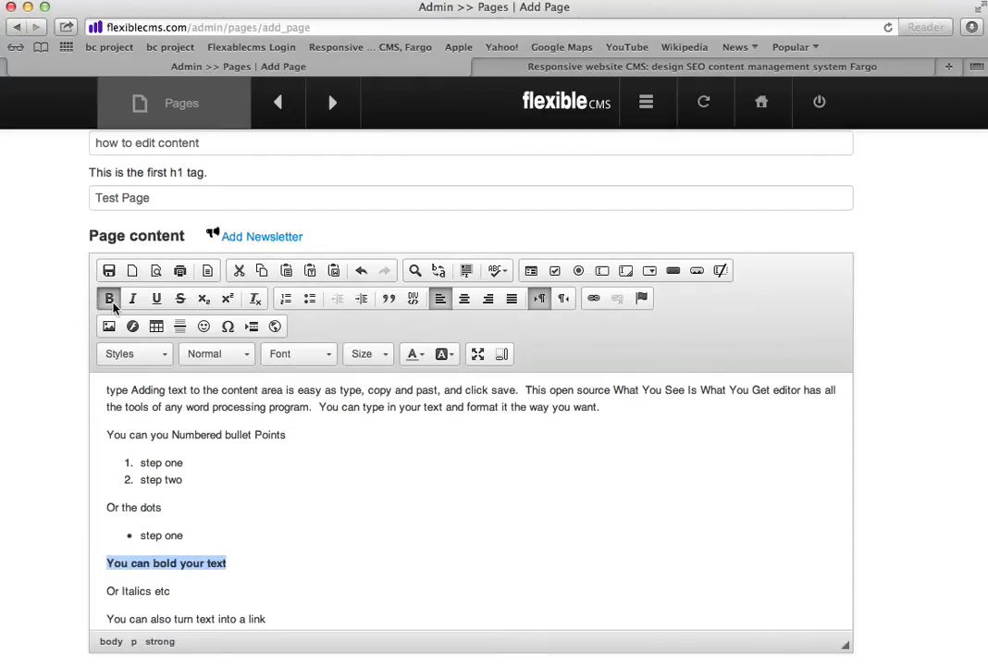
# Italicize the word "Italics" and underline the word "etc" in the line below the bold text.
pyautogui.click(144, 590)
pyautogui.doubleClick(143, 590)
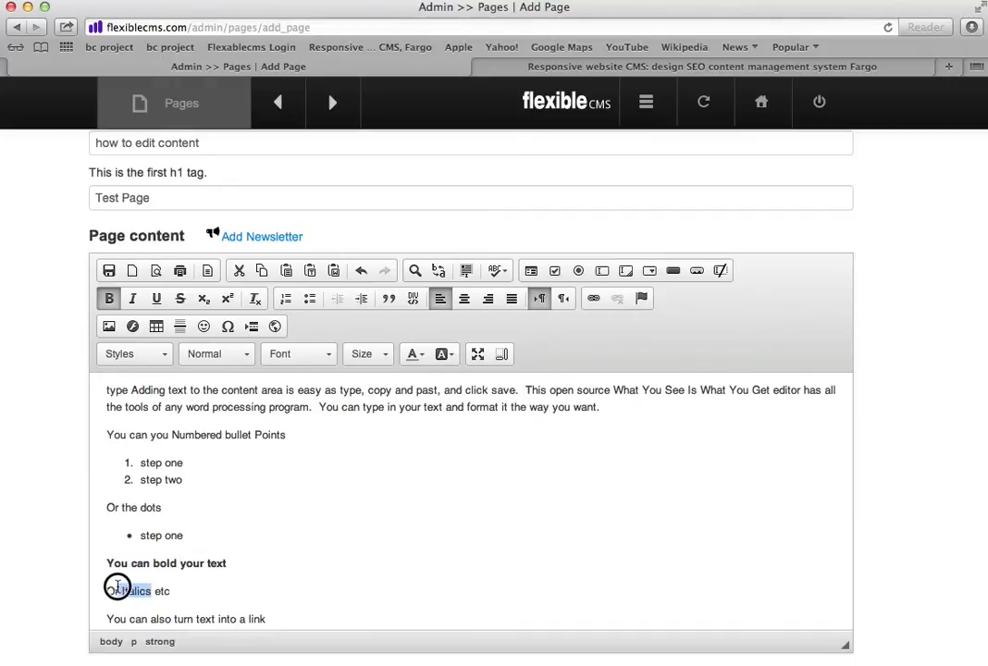
pyautogui.click(135, 299)
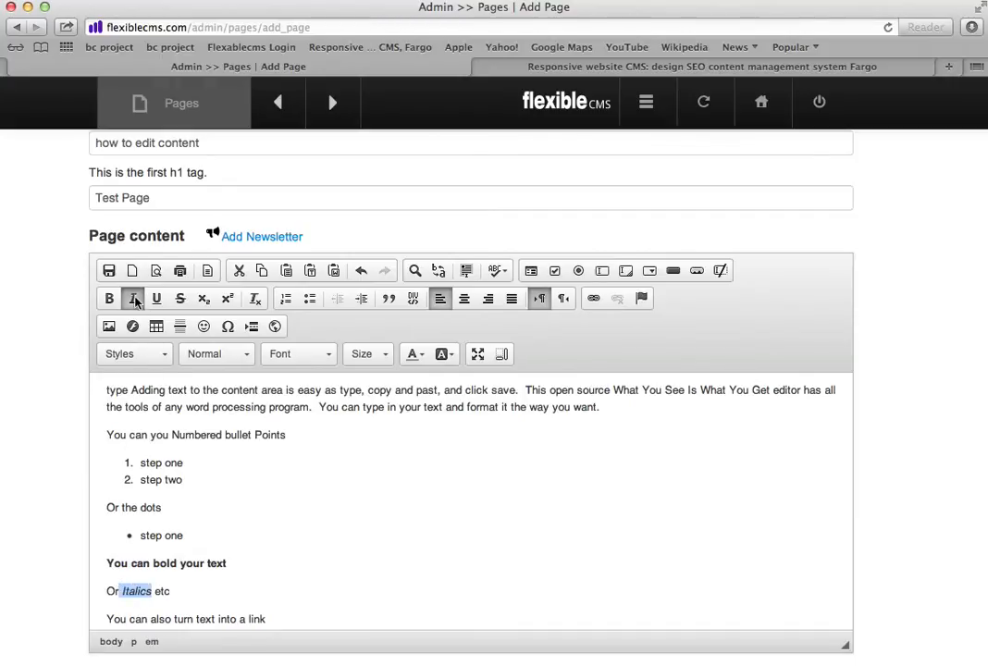
pyautogui.click(162, 590)
pyautogui.doubleClick(161, 591)
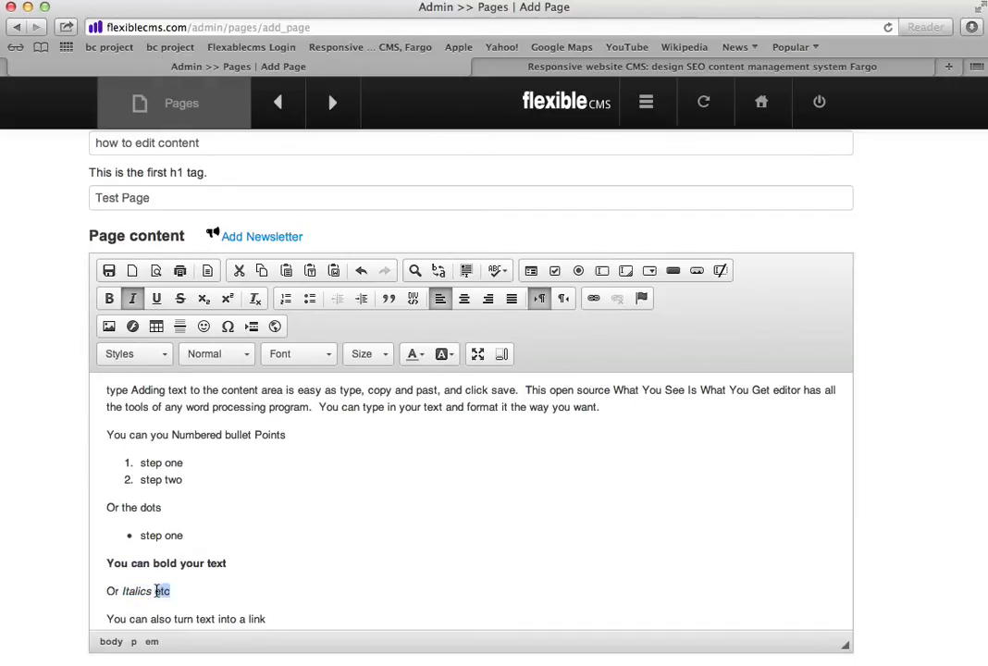
pyautogui.click(157, 298)
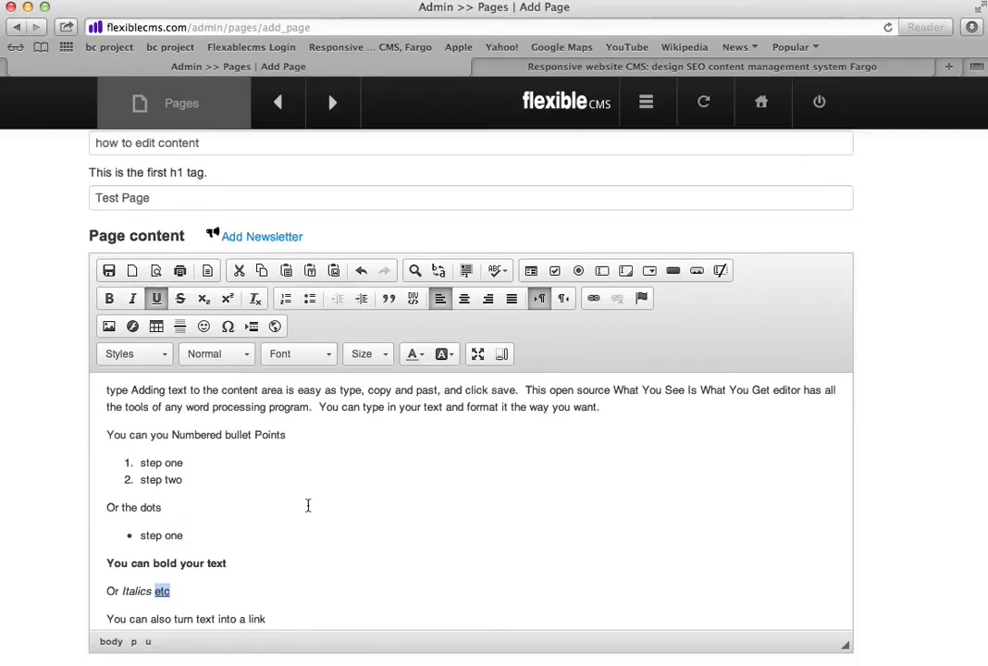
pyautogui.scroll(-5, 308, 505)
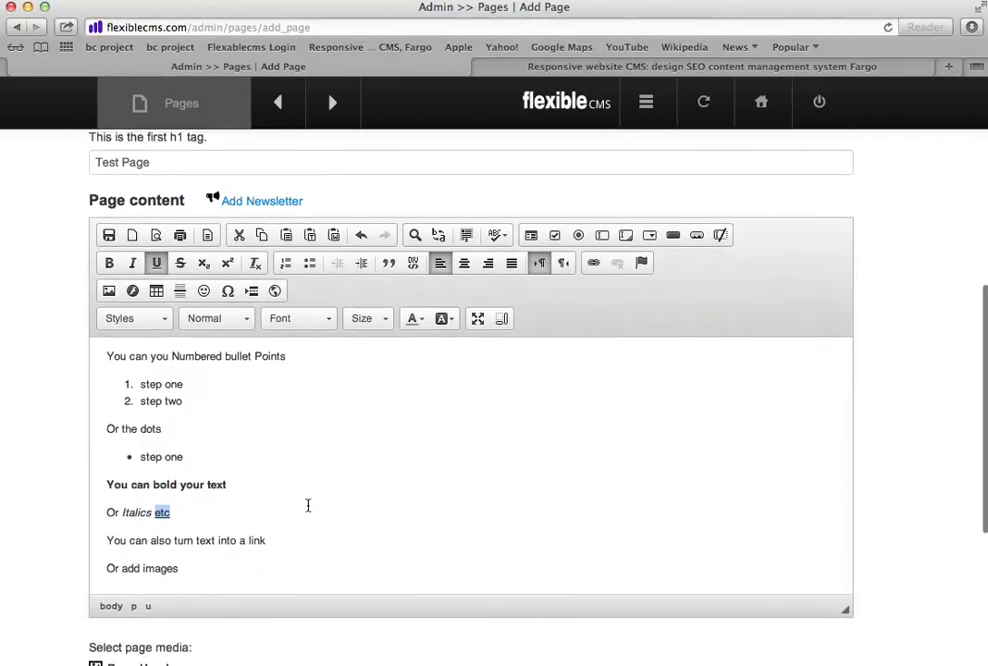
pyautogui.moveTo(274, 539); pyautogui.dragTo(250, 542)
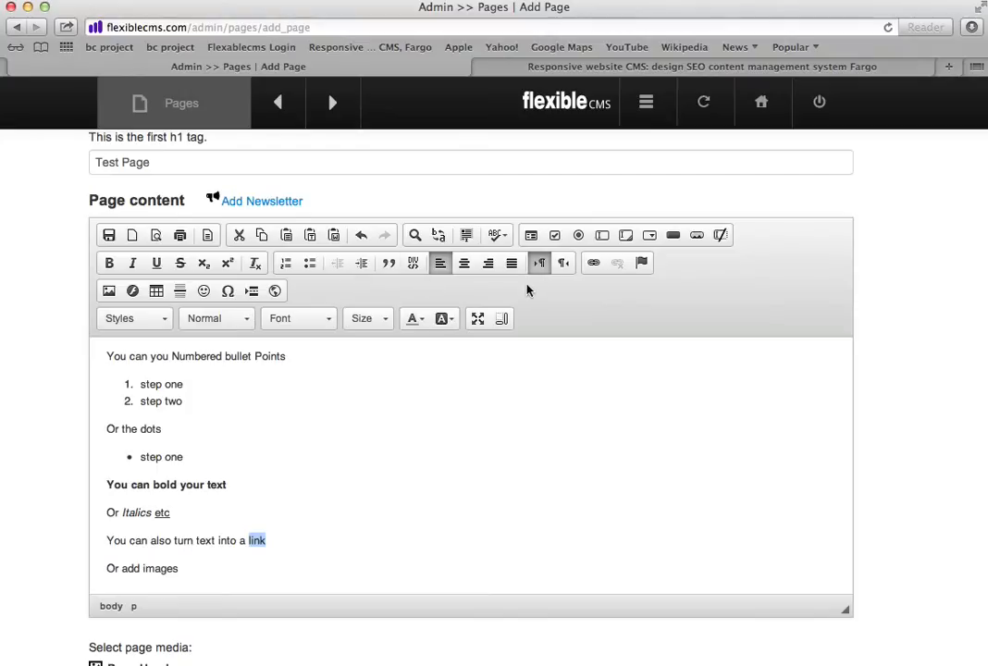
pyautogui.click(595, 266)
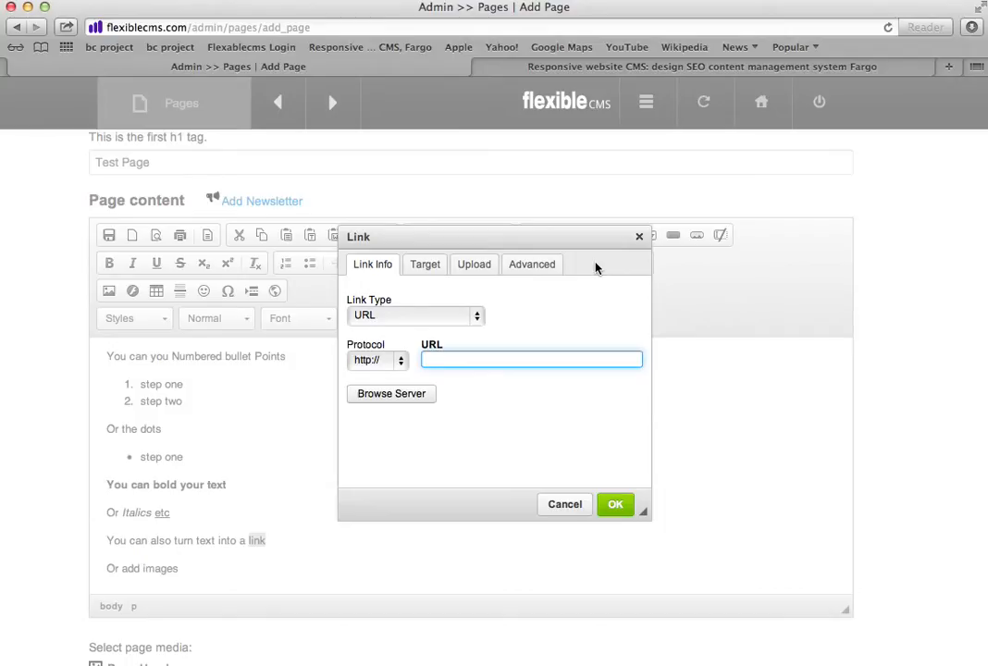
pyautogui.write('hoo')
pyautogui.press('BackSpace')
pyautogui.press('BackSpace')
pyautogui.write('ttp:')
pyautogui.write('//fle')
pyautogui.write('xibl')
pyautogui.write('ecm')
pyautogui.write('s.com')
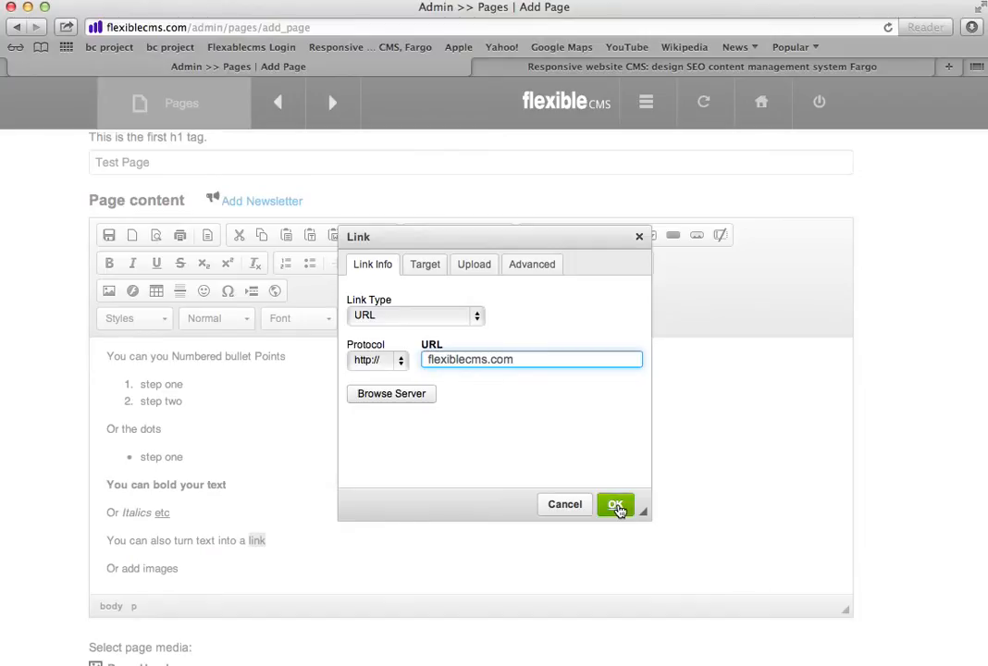
# Set the link's target to New Window (_blank) and apply the link.
pyautogui.click(432, 273)
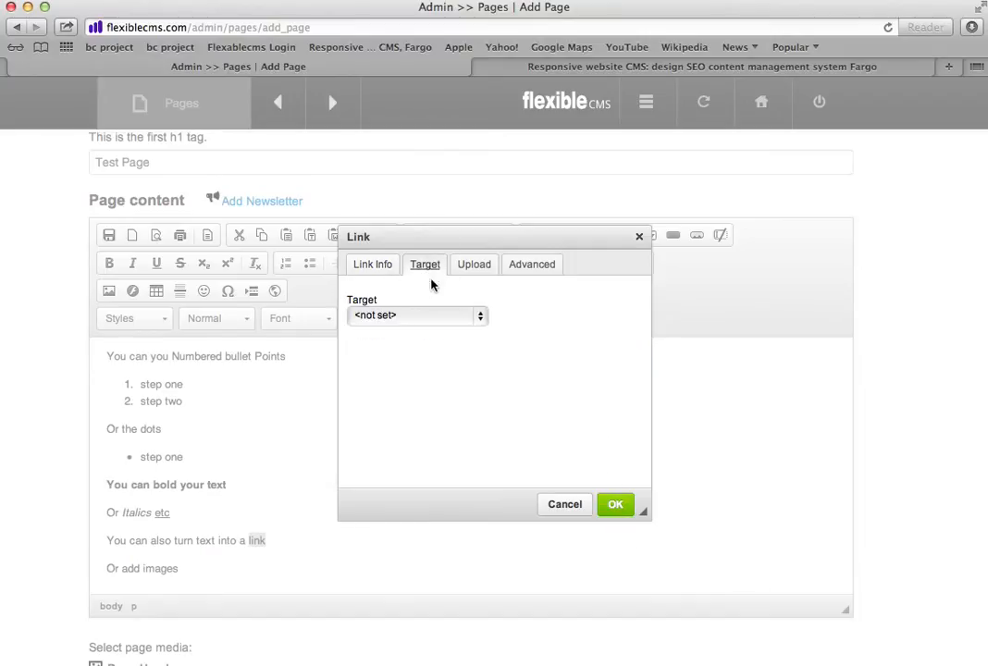
pyautogui.click(481, 320)
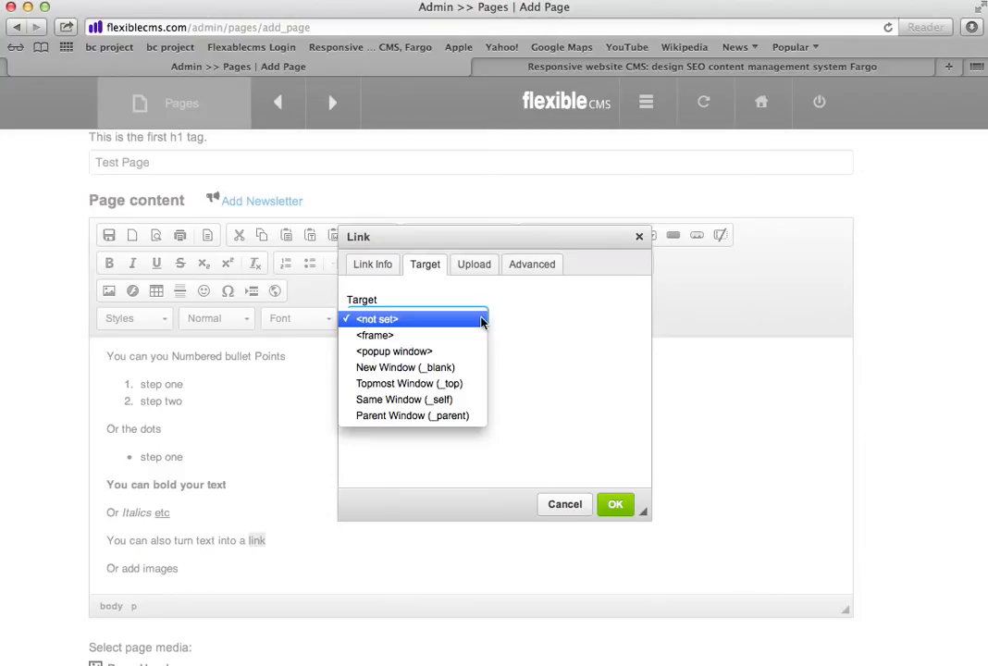
pyautogui.click(418, 369)
pyautogui.click(614, 508)
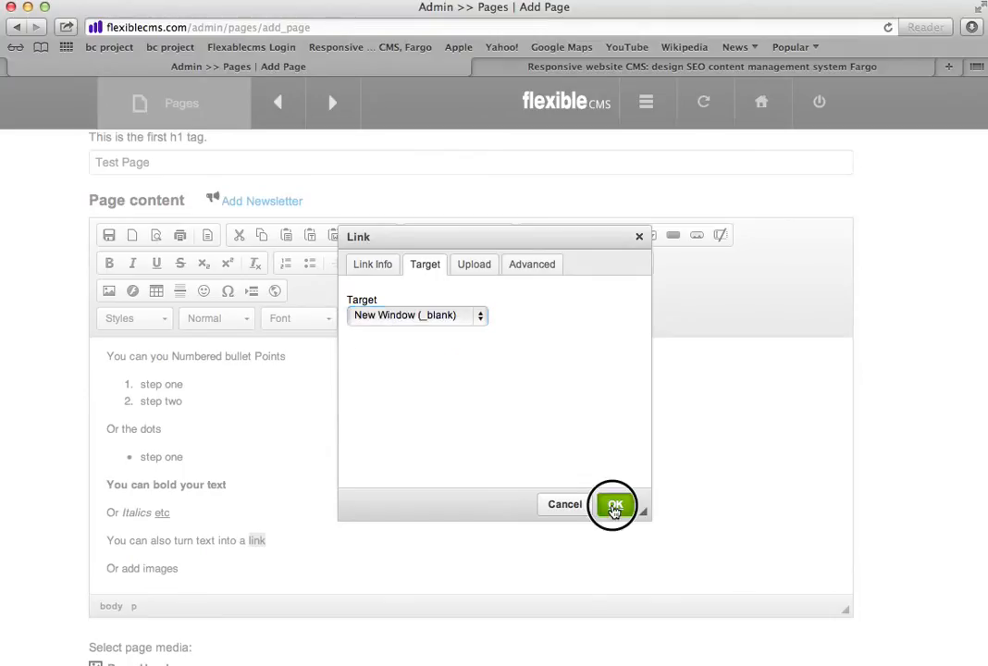
# View the available background colors and text colors for the page content.
pyautogui.click(229, 540)
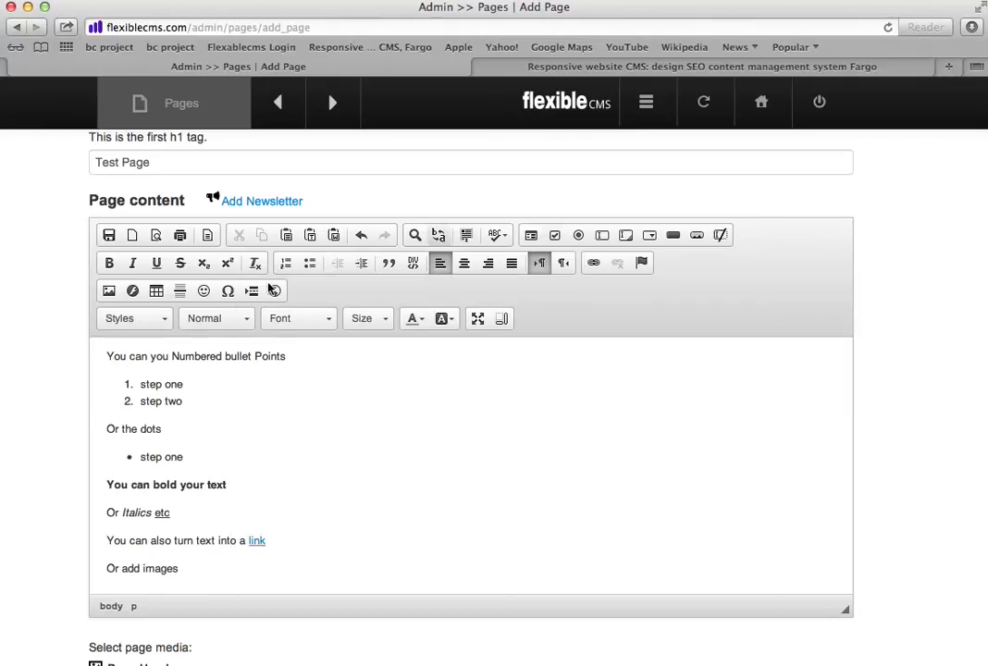
pyautogui.click(453, 320)
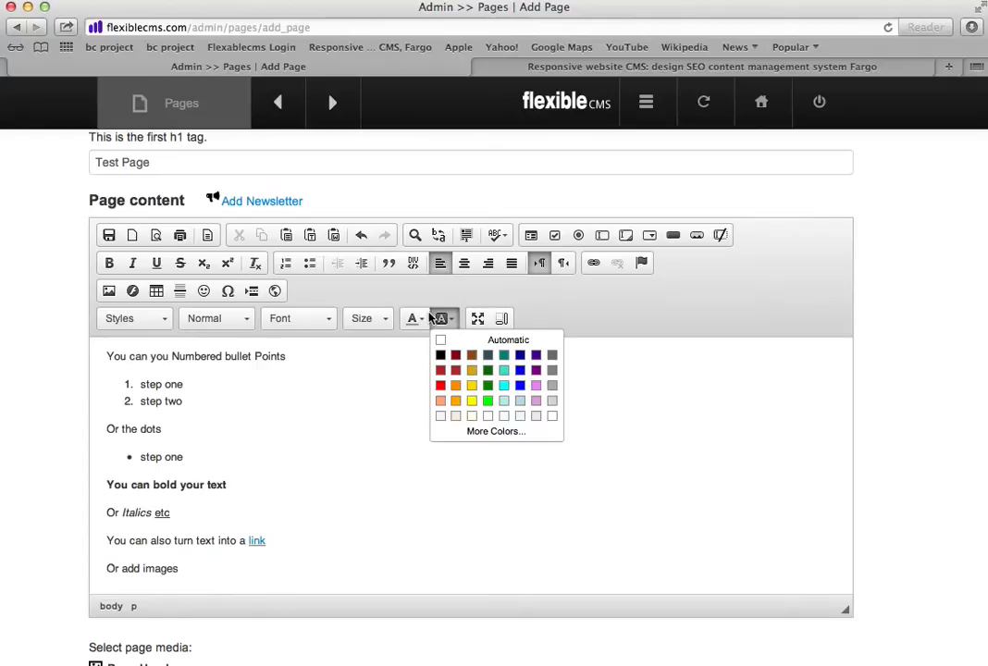
pyautogui.click(423, 320)
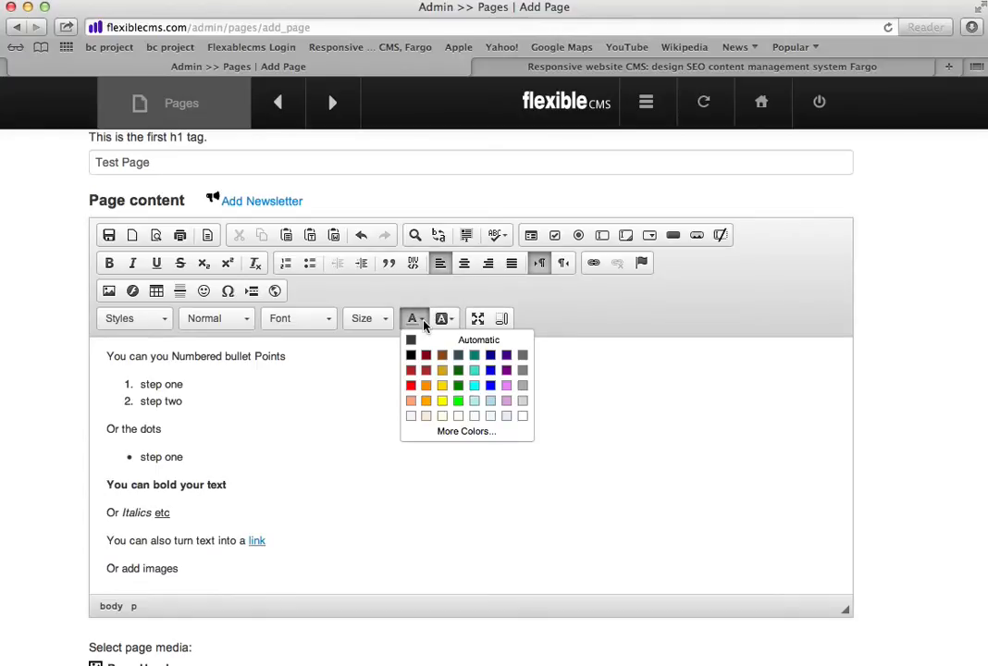
# Start an image before "Or add images" and upload IMG_0158.PNG from the flexiblecms folder to the server.
pyautogui.click(107, 569)
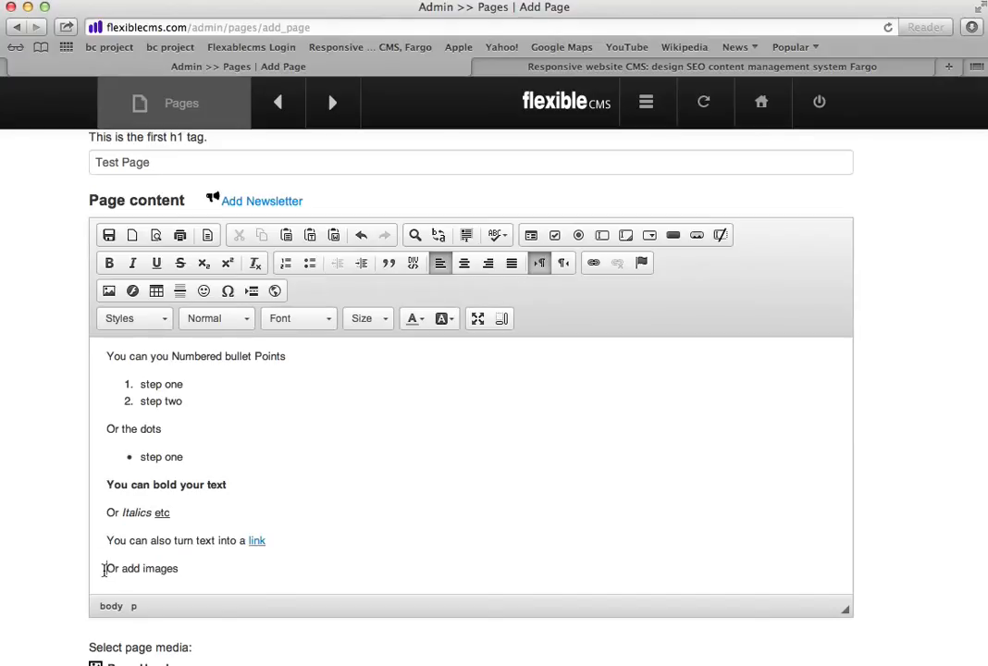
pyautogui.click(109, 292)
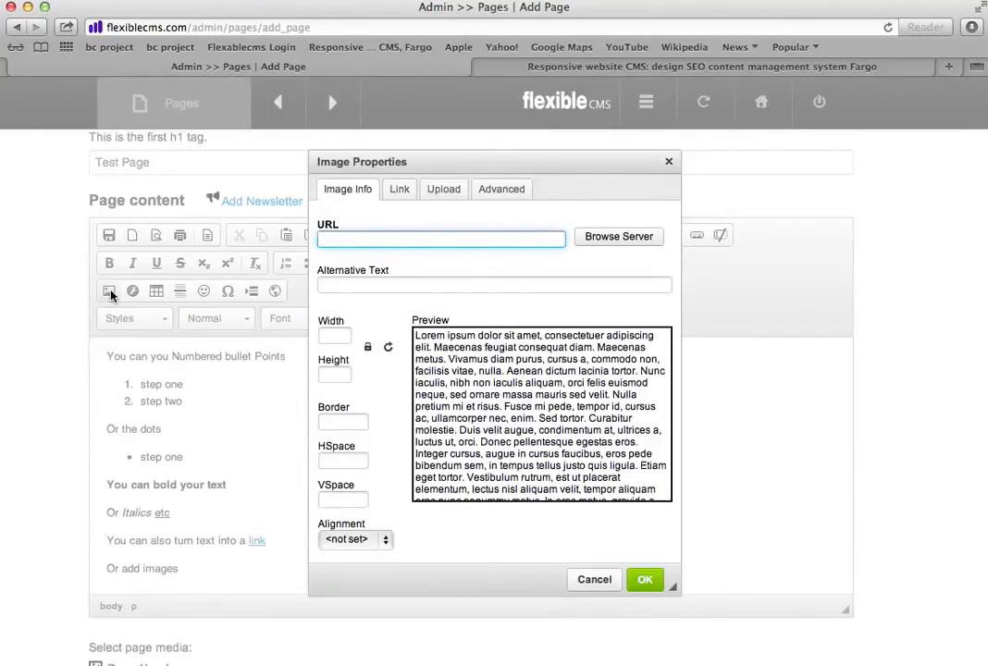
pyautogui.click(444, 191)
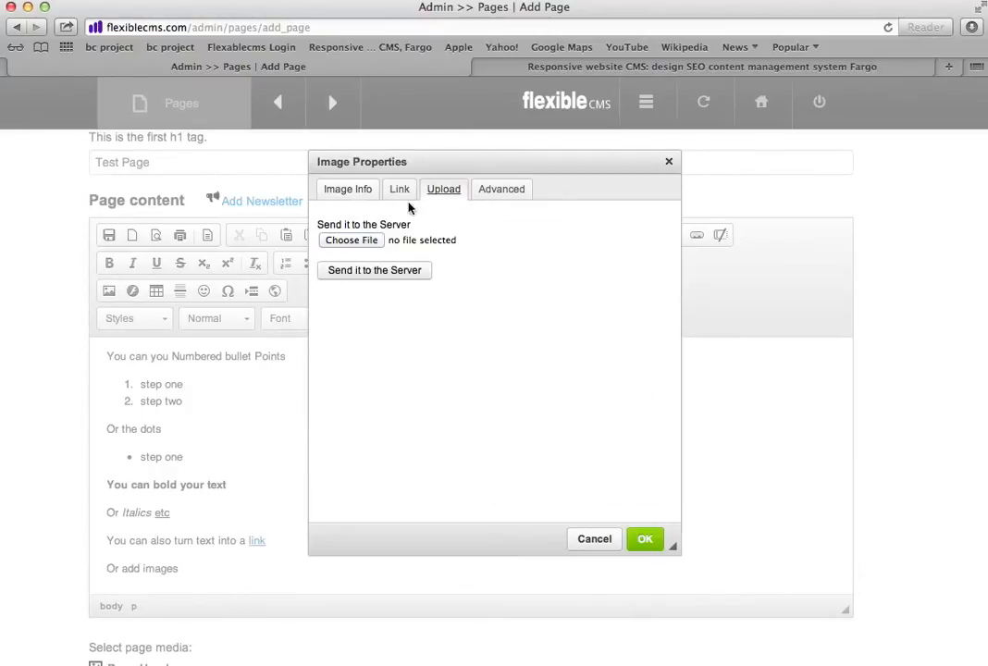
pyautogui.click(349, 241)
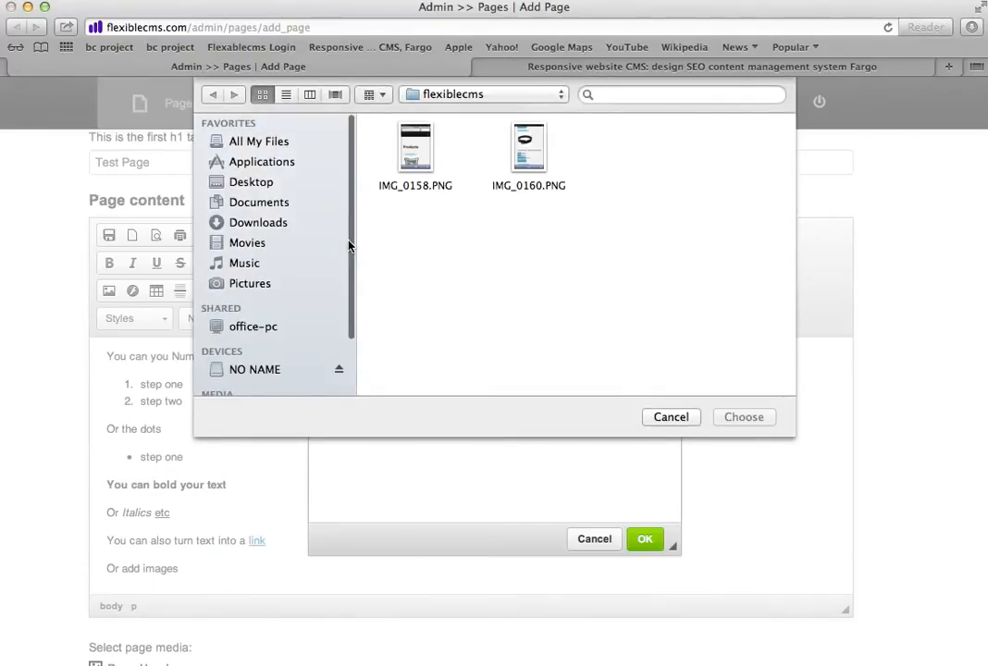
pyautogui.click(431, 149)
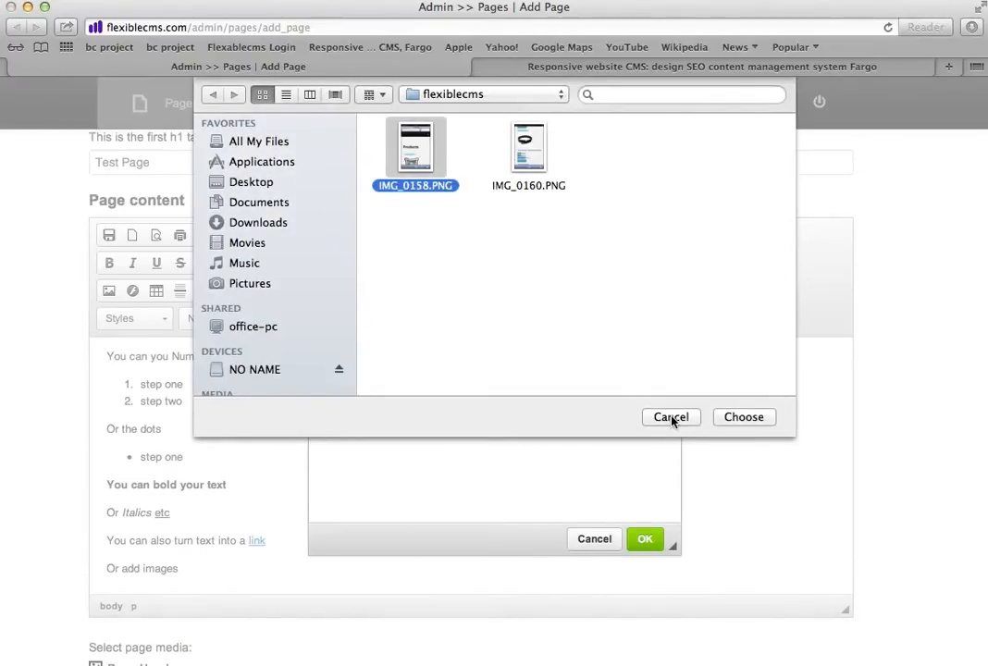
pyautogui.click(740, 418)
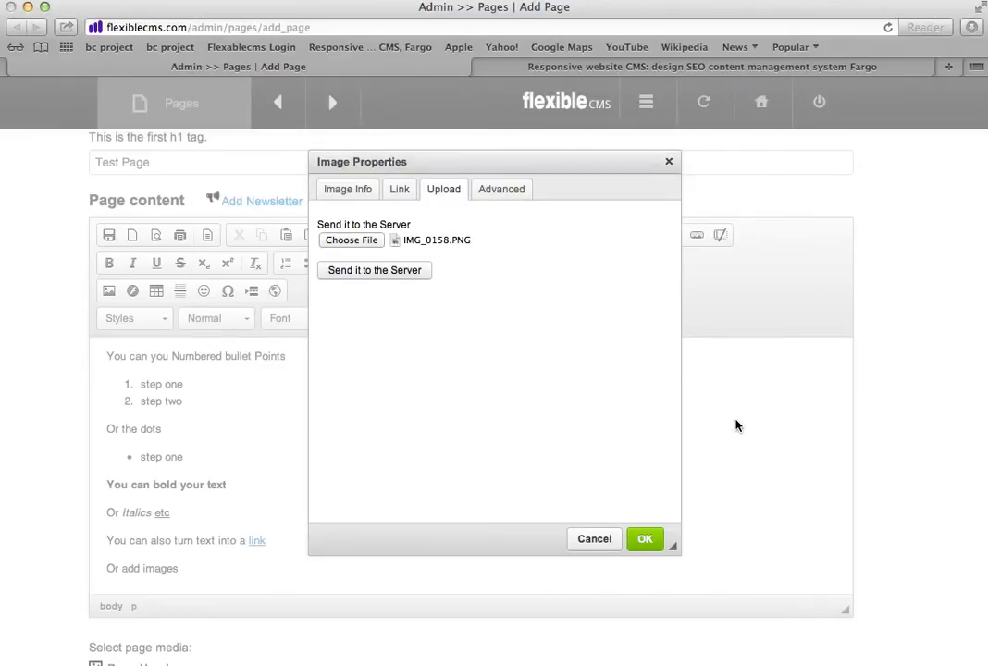
pyautogui.click(369, 277)
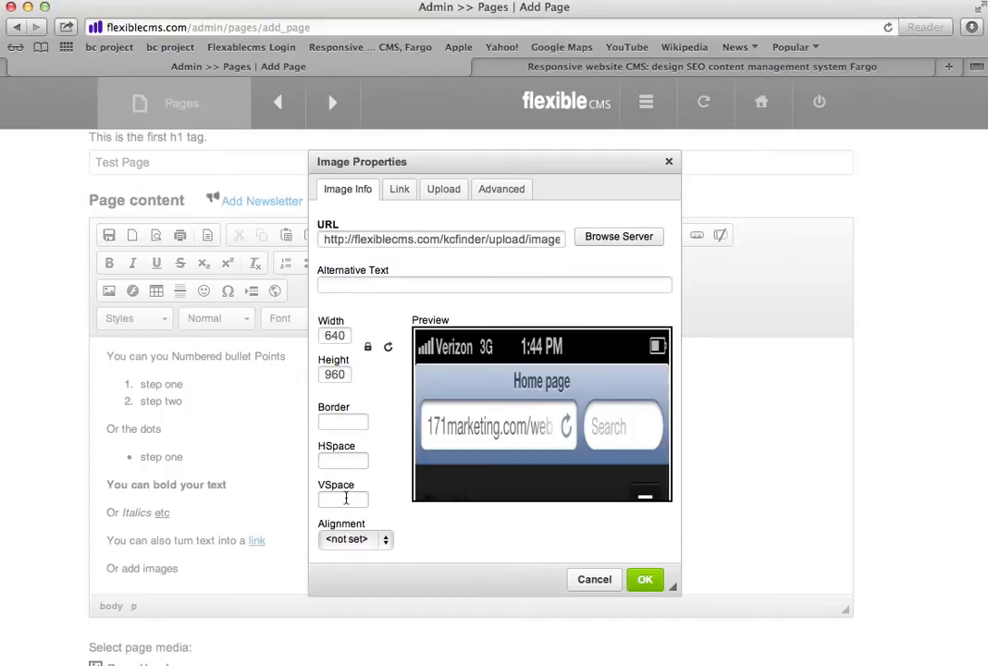
# Set the uploaded image's alignment to Left and insert it into the page content.
pyautogui.click(384, 542)
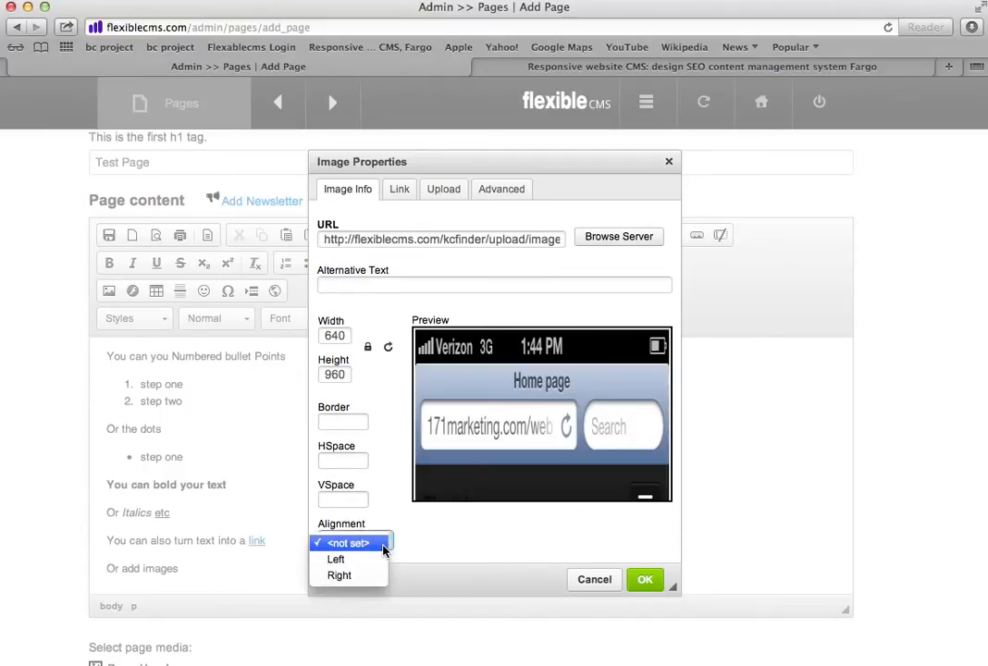
pyautogui.click(331, 557)
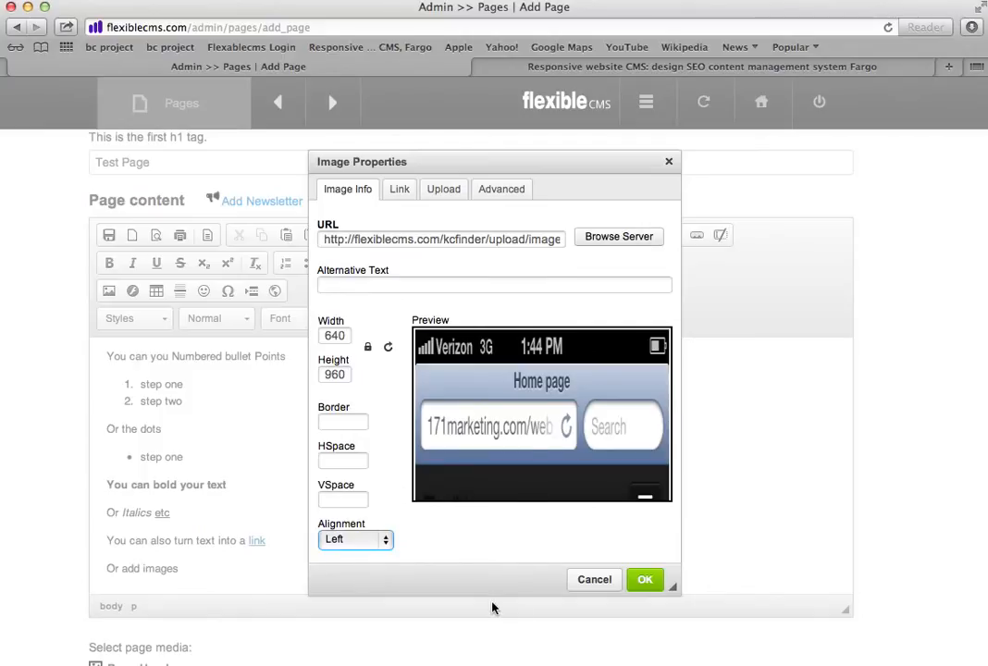
pyautogui.click(646, 581)
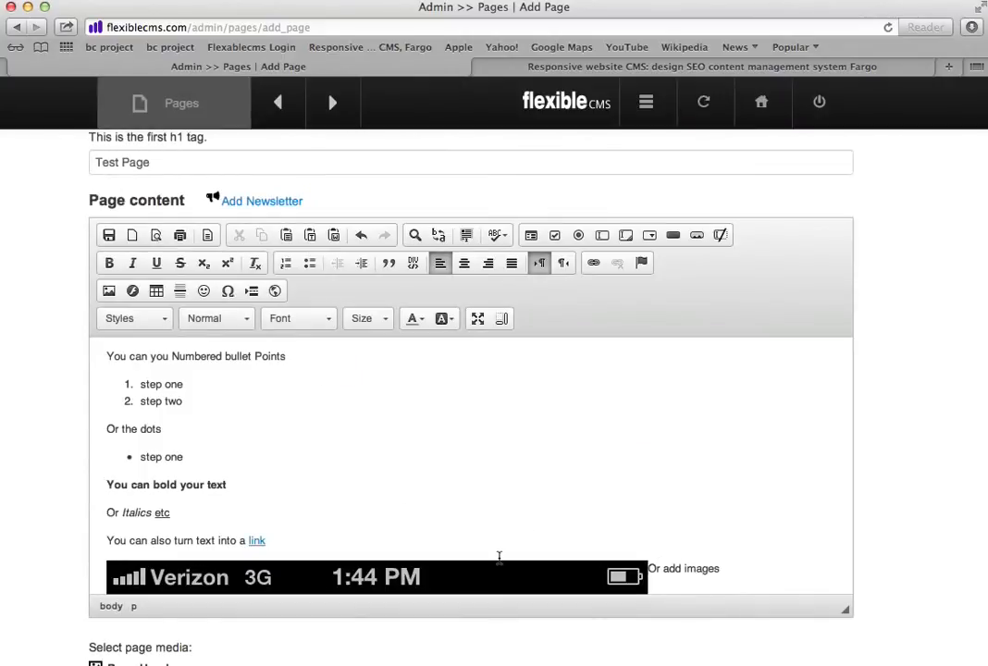
# Continue the "Or add images" line with the text "keep typing to see that the text wraps around the image".
pyautogui.scroll(-5, 498, 560)
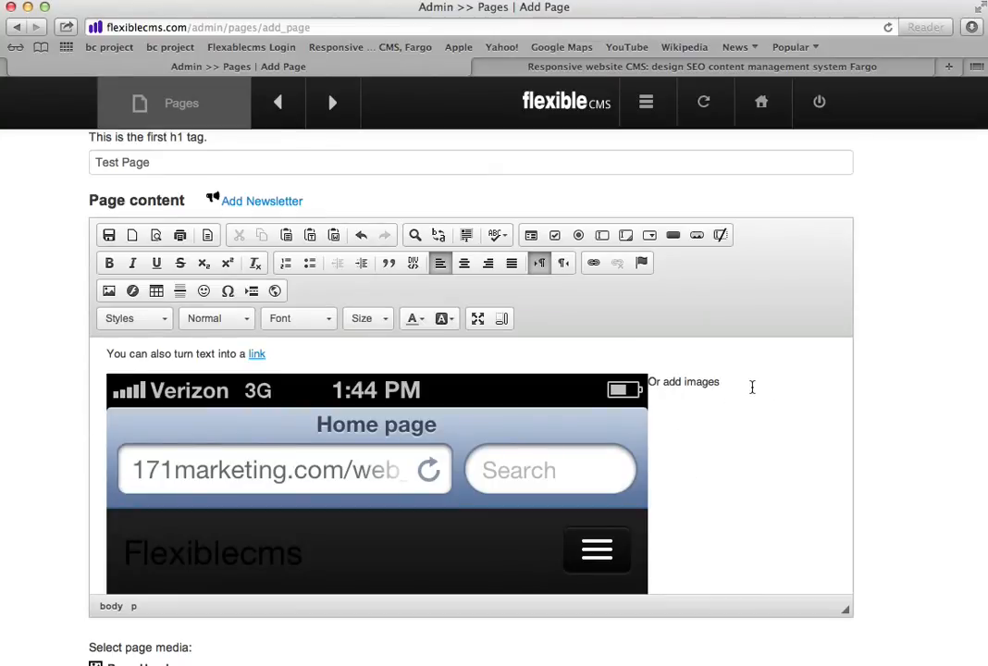
pyautogui.write('keep typing to se')
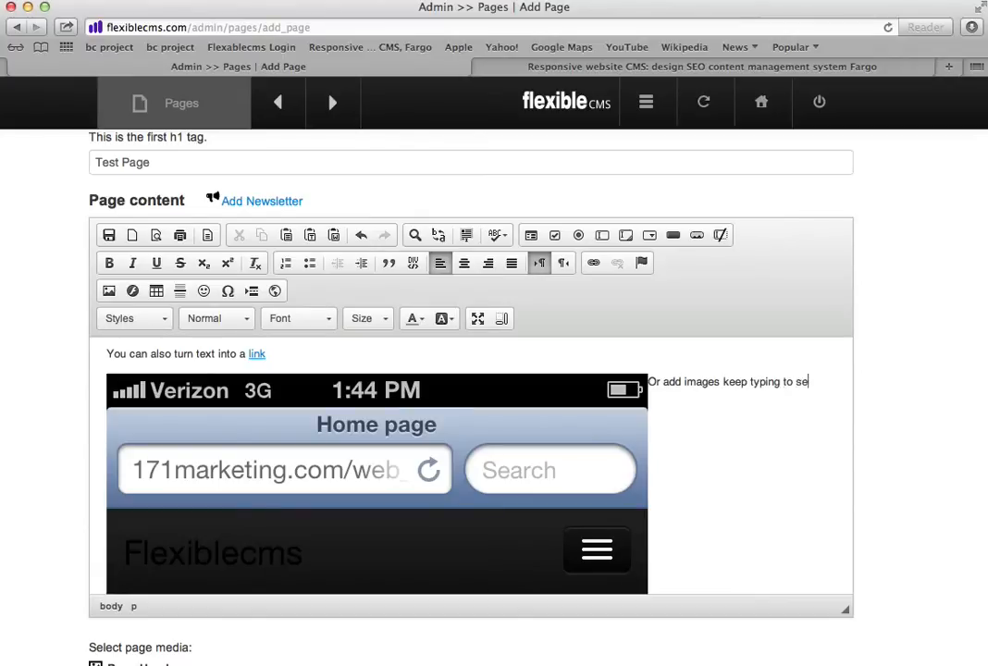
pyautogui.write('e that the text wrap')
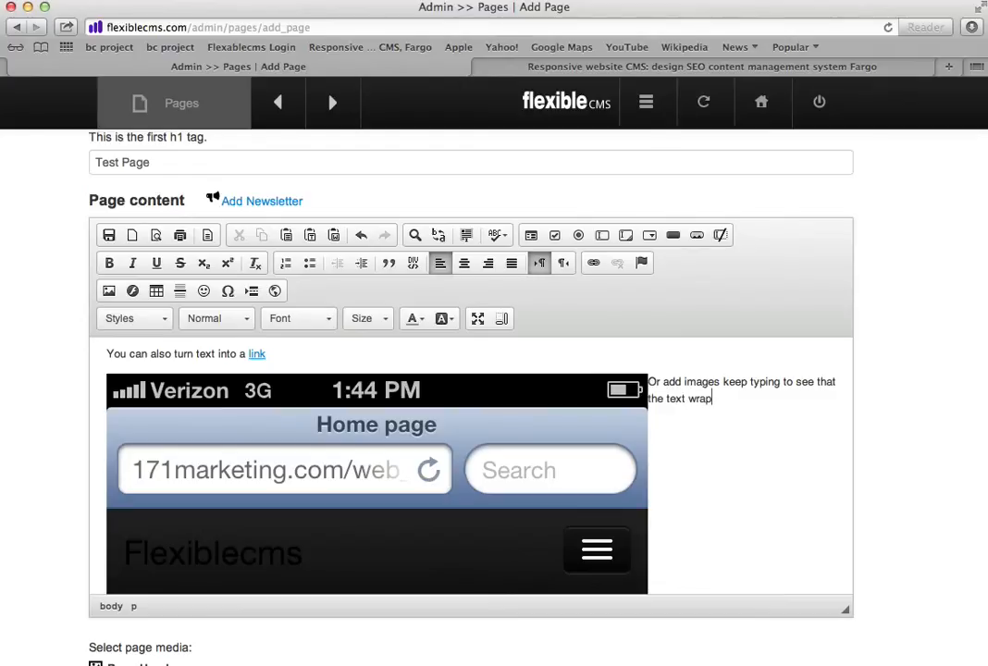
pyautogui.write('s around the image')
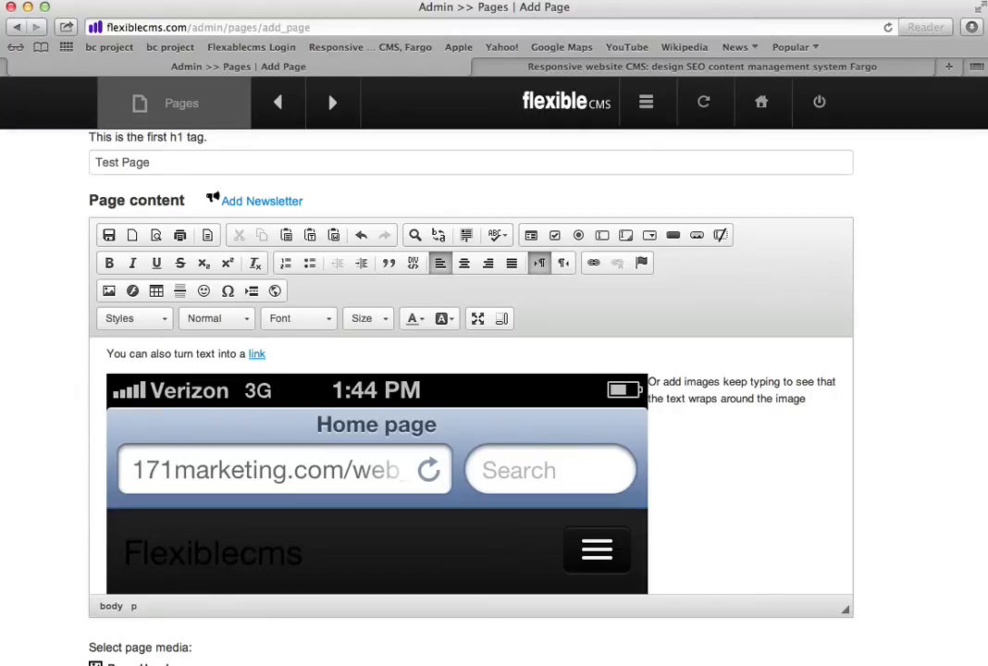
# Examine the inserted image's full extent in the editor and the page media options below it.
pyautogui.click(528, 424)
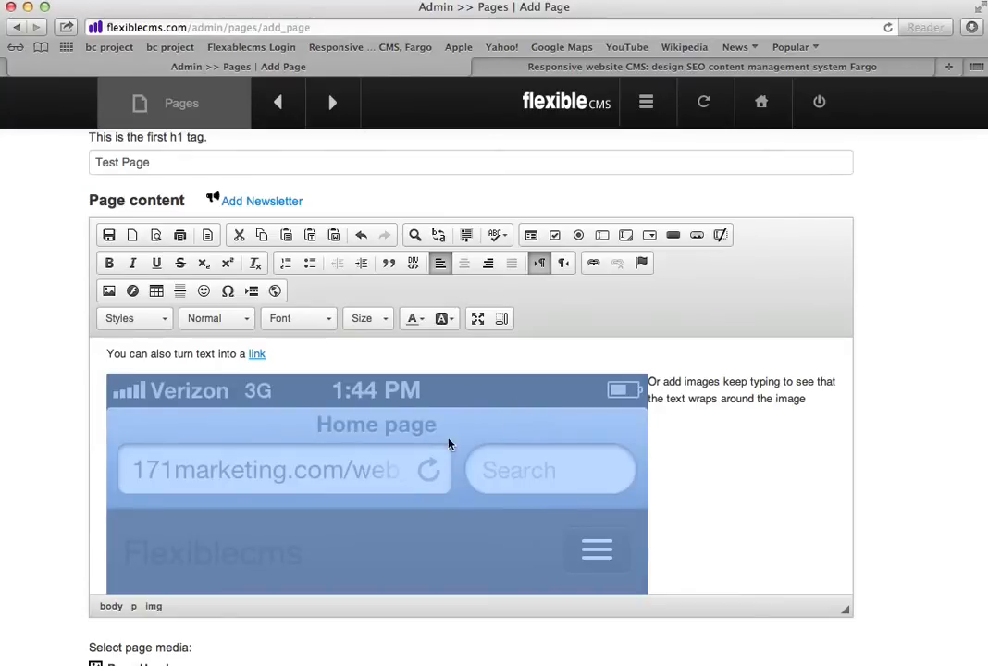
pyautogui.scroll(3, 620, 450)
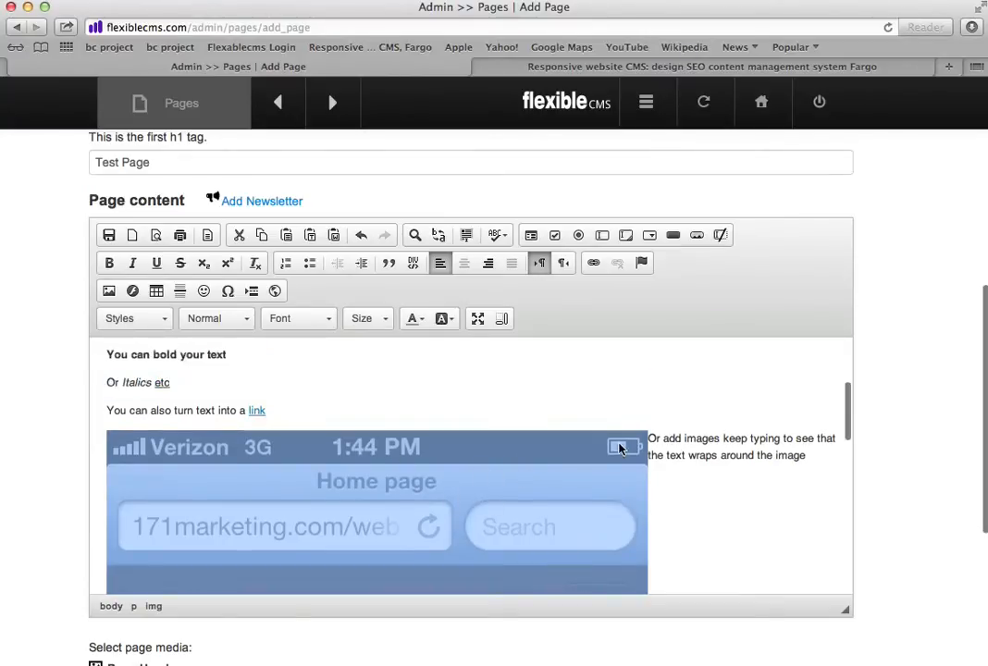
pyautogui.scroll(-10, 619, 450)
pyautogui.scroll(-10, 621, 448)
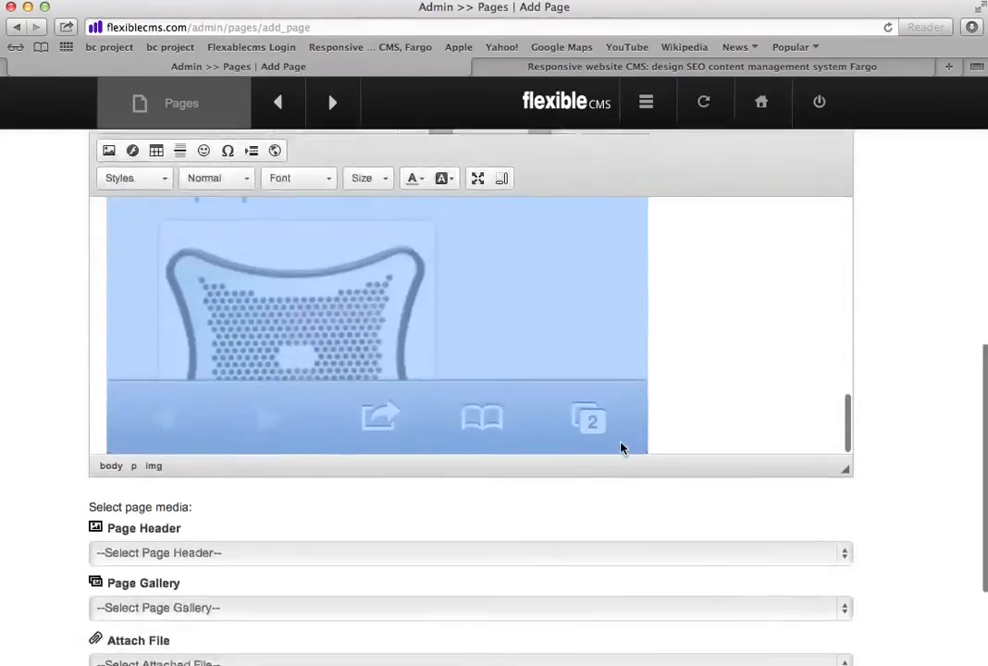
pyautogui.scroll(2, 624, 456)
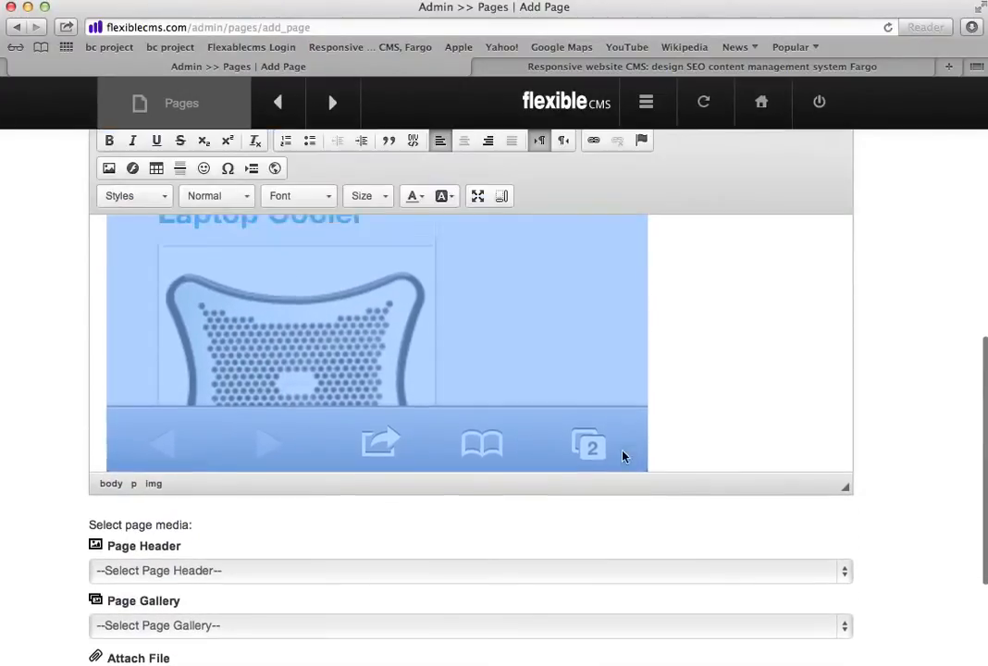
pyautogui.scroll(-4, 624, 456)
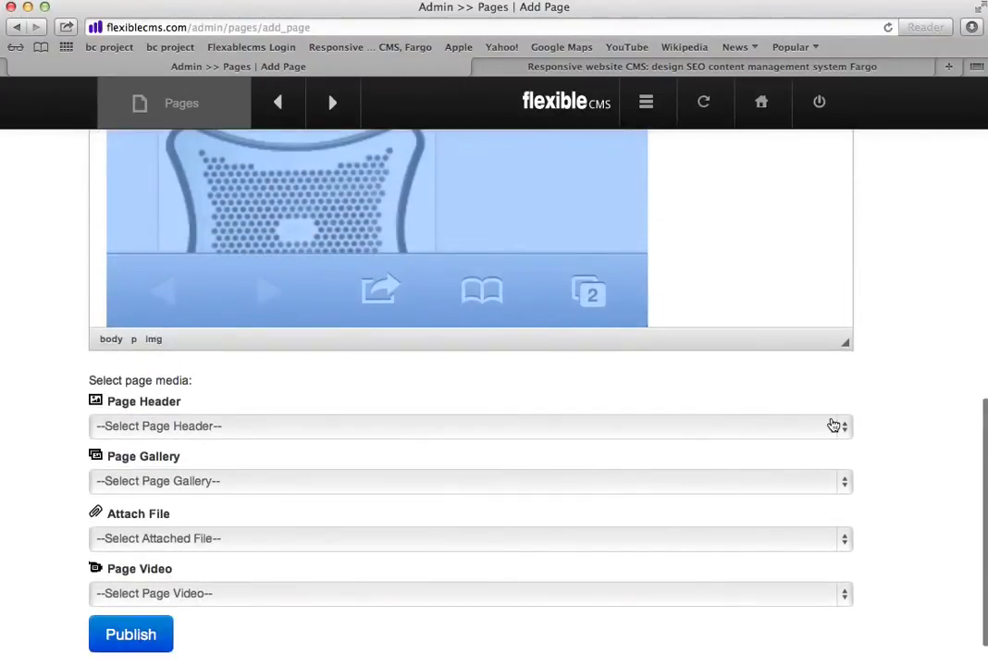
pyautogui.hscroll(-2, 833, 423)
pyautogui.click(942, 409)
pyautogui.scroll(5, 940, 409)
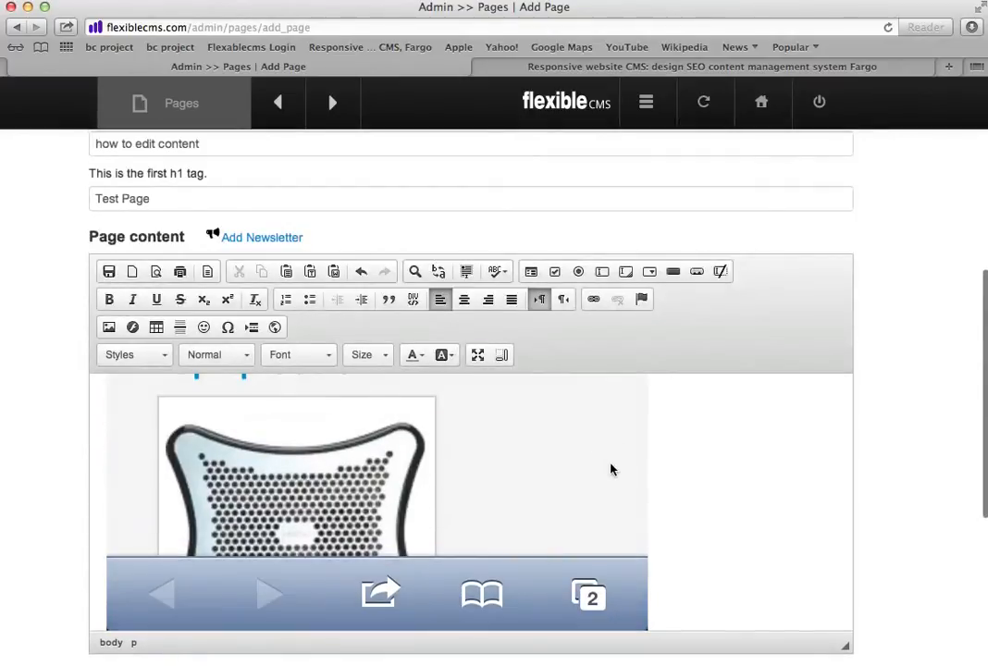
# Resize the inserted image to a width of 120 with its proportions locked, and deselect it.
pyautogui.click(611, 467)
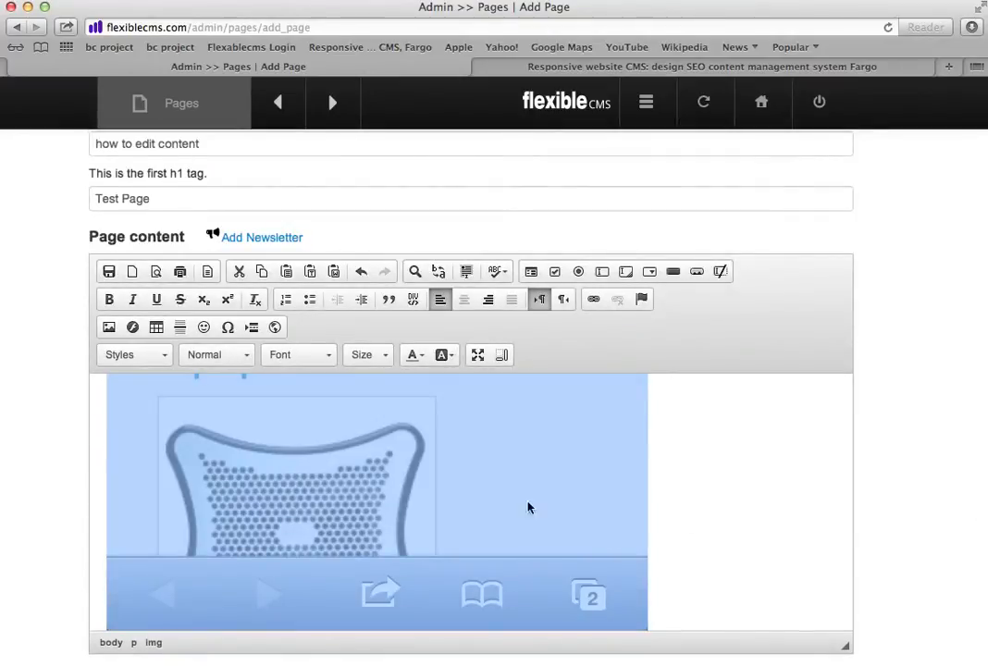
pyautogui.click(108, 327)
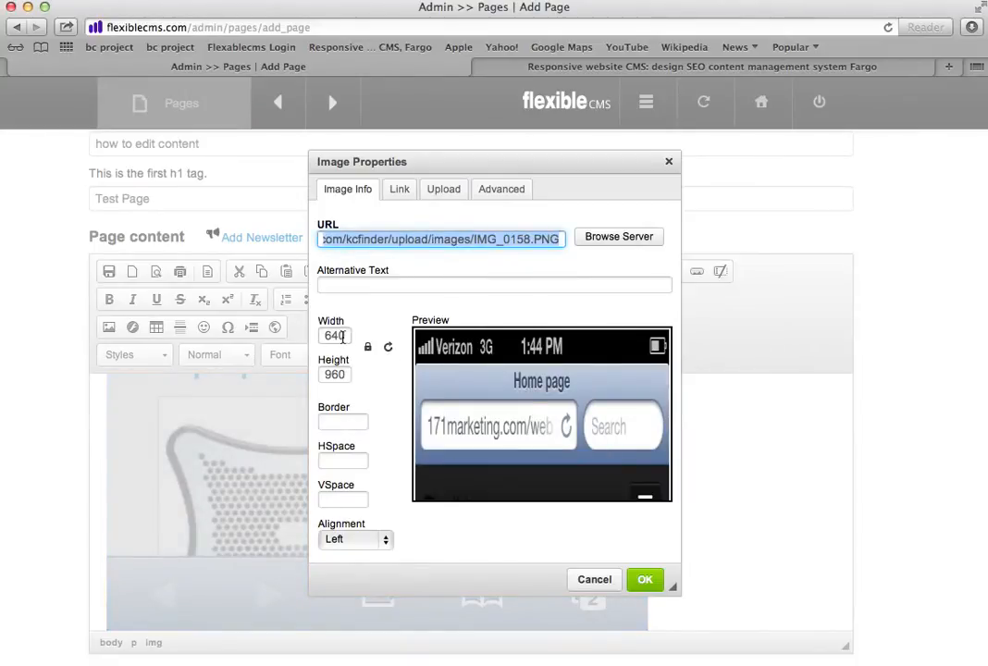
pyautogui.moveTo(344, 337); pyautogui.dragTo(314, 336)
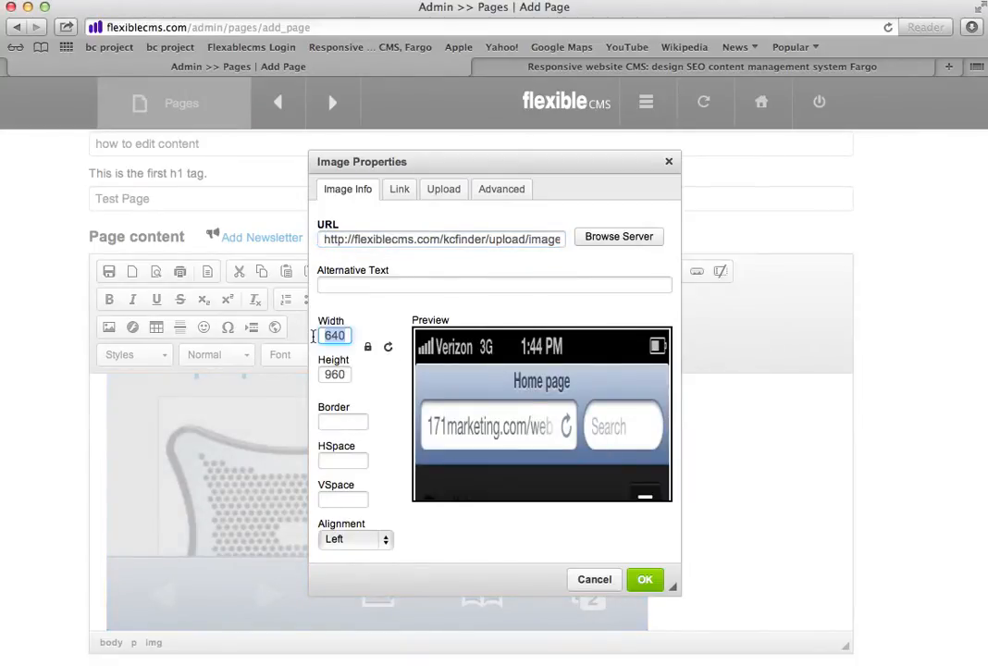
pyautogui.write('12')
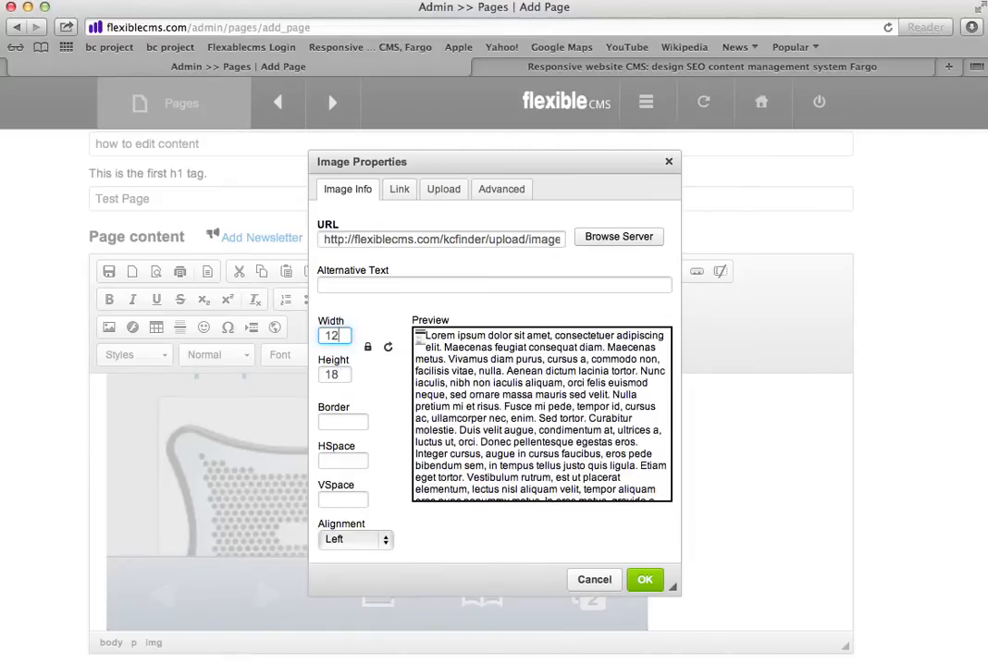
pyautogui.write('0')
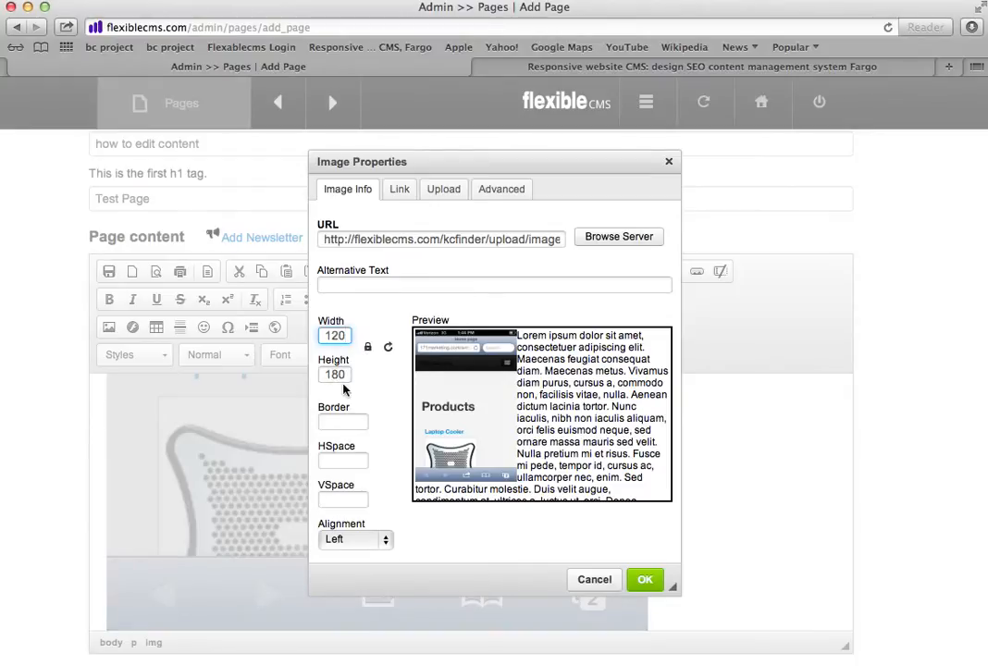
pyautogui.click(638, 579)
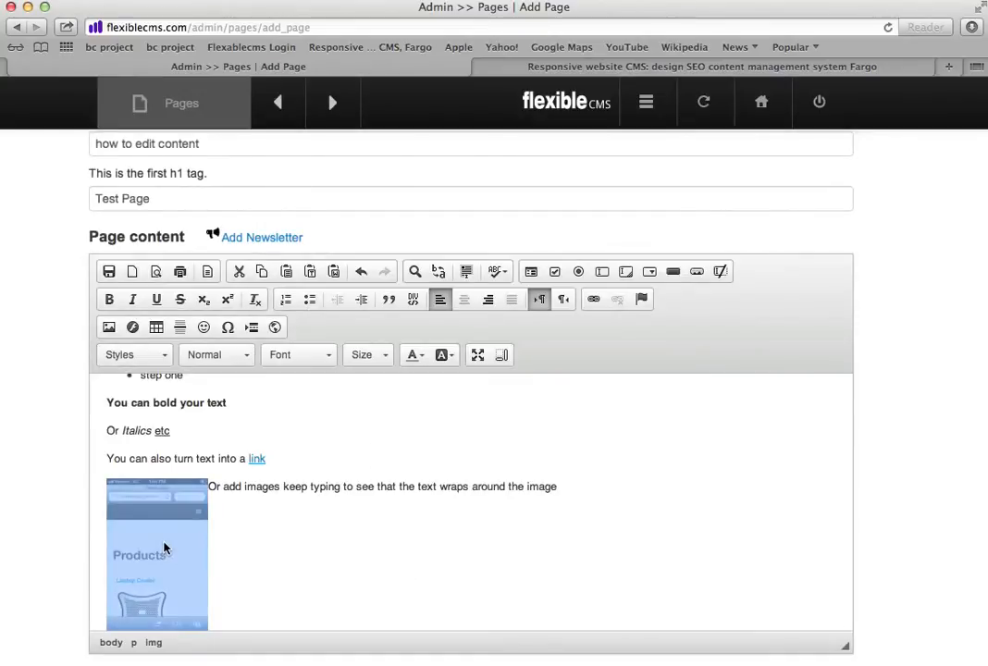
pyautogui.click(247, 533)
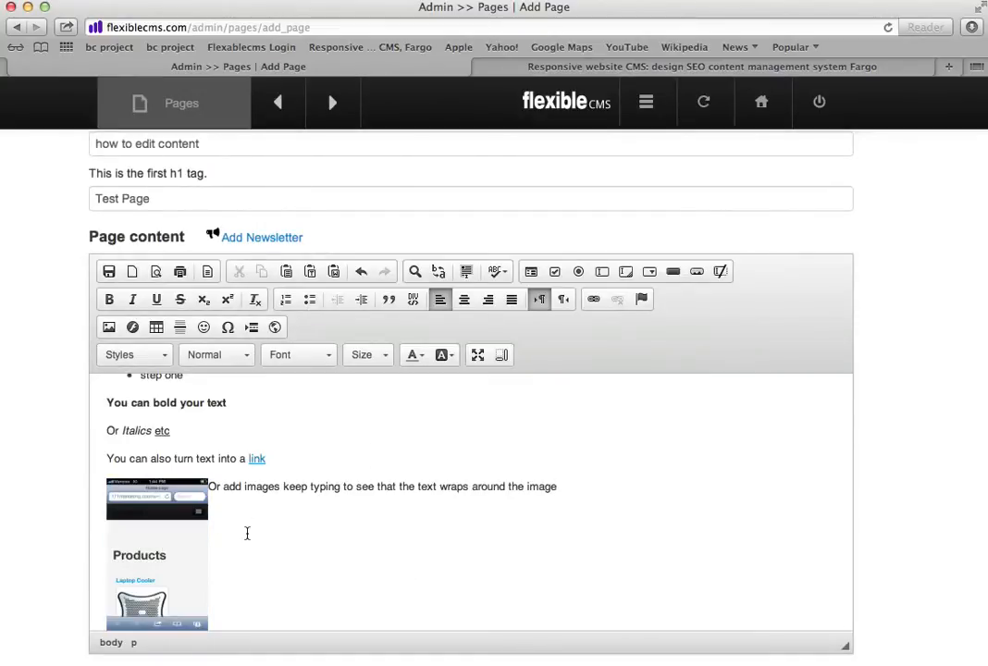
# Try right alignment on the resized image and return it to left alignment.
pyautogui.click(125, 490)
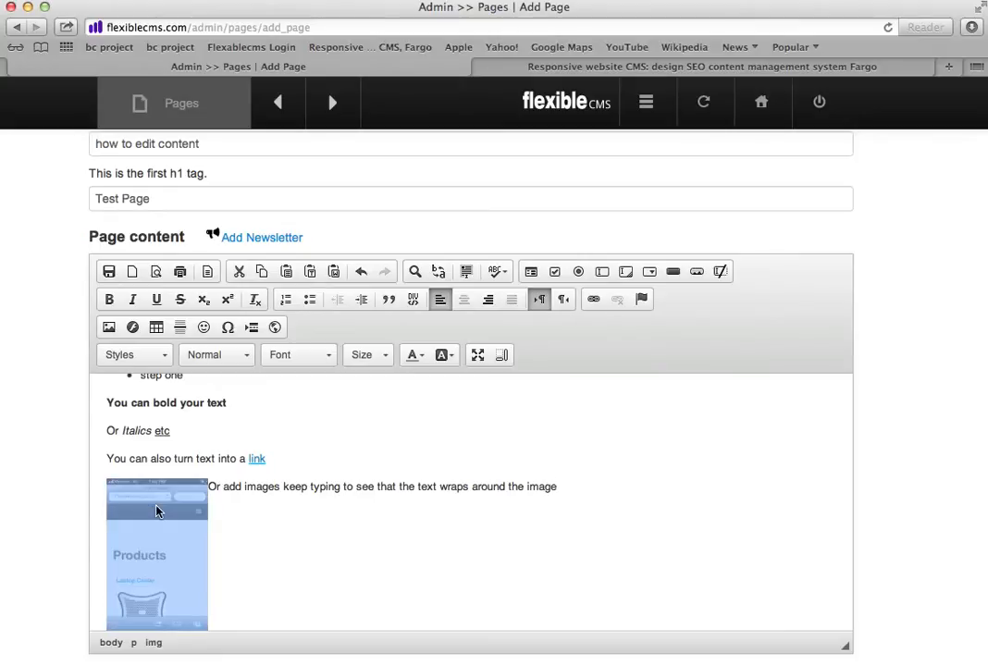
pyautogui.click(487, 299)
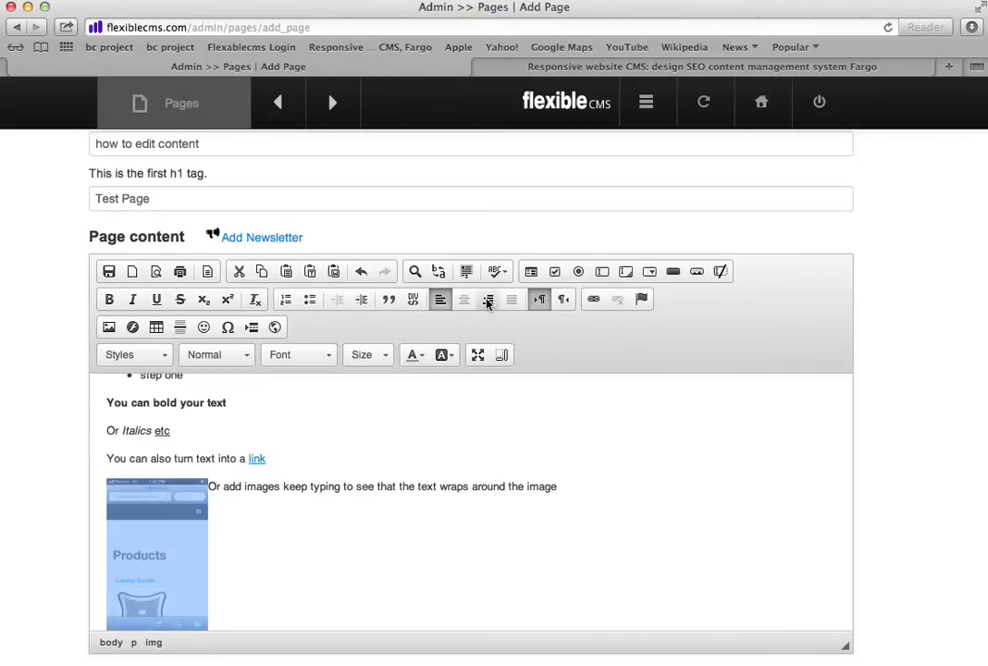
pyautogui.click(440, 300)
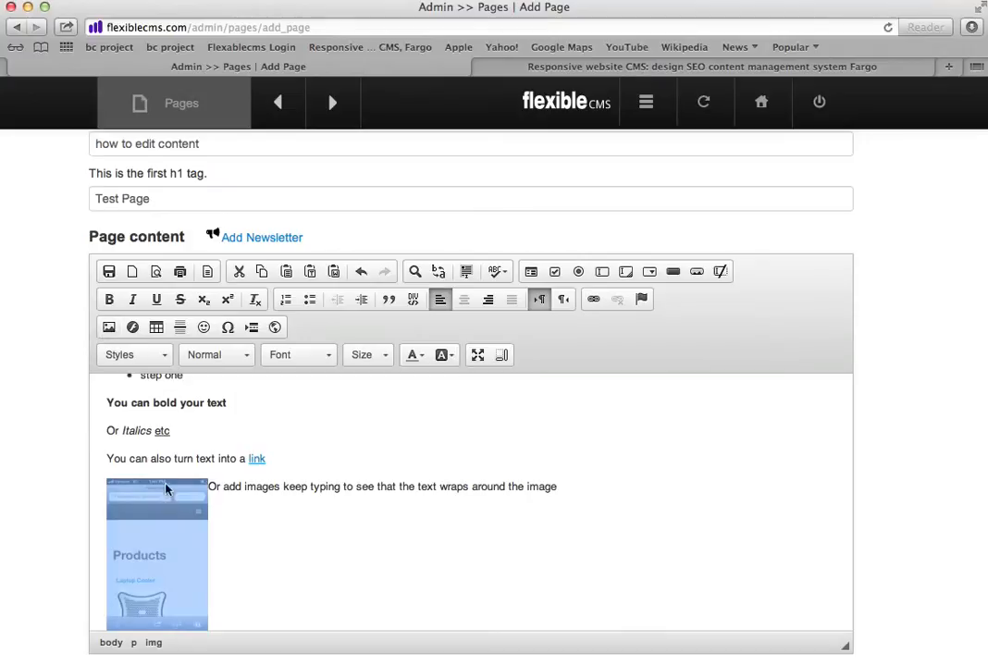
# Set the image's horizontal and vertical spacing to 10 each, keeping the left alignment.
pyautogui.click(109, 329)
pyautogui.click(353, 458)
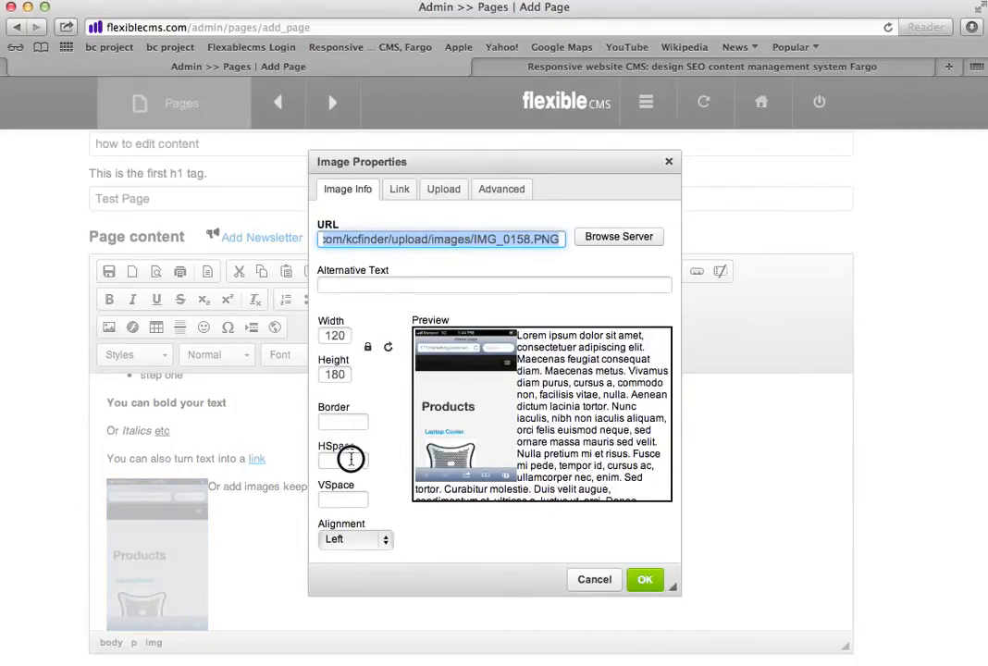
pyautogui.write('10')
pyautogui.click(341, 498)
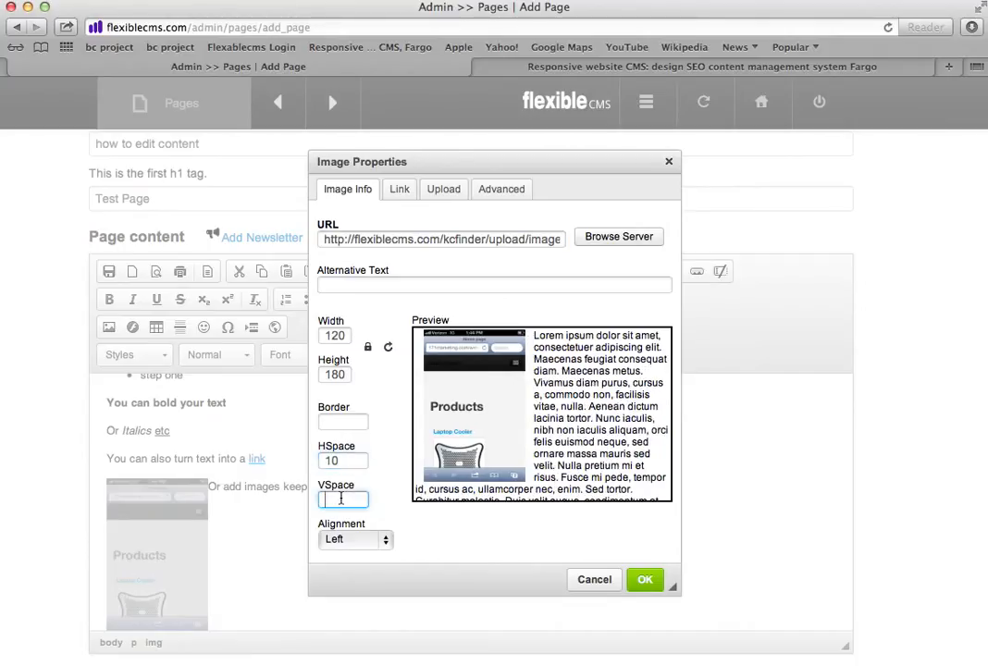
pyautogui.write('10')
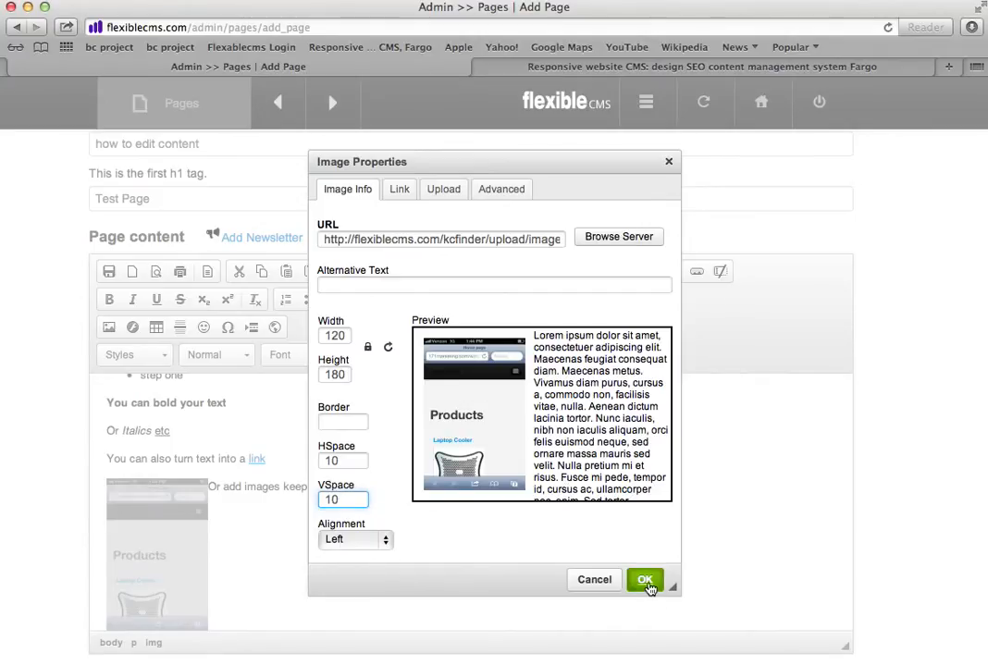
pyautogui.click(646, 581)
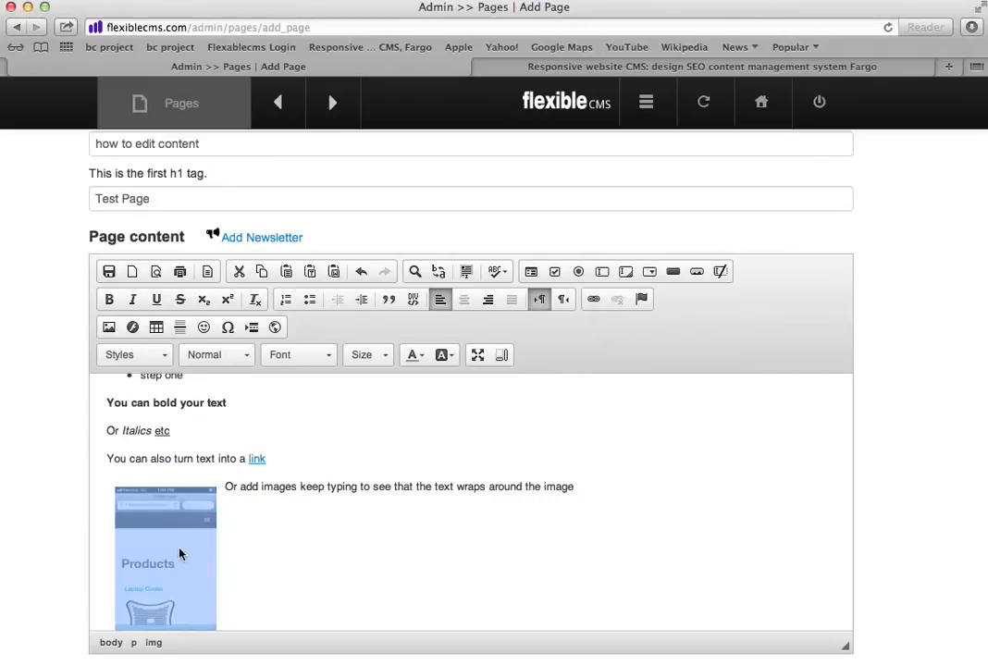
pyautogui.click(109, 329)
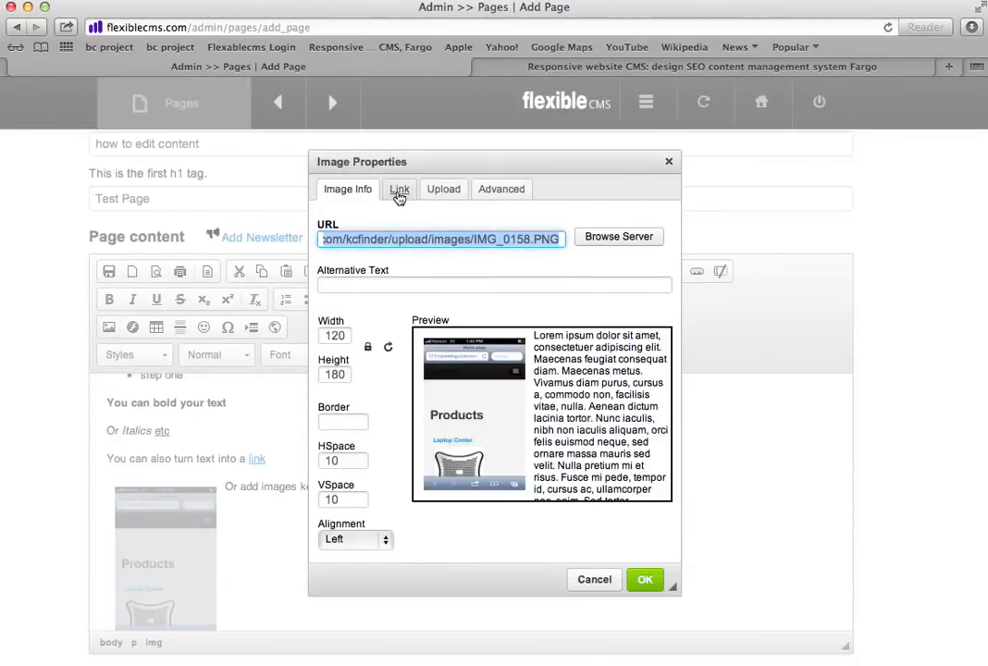
pyautogui.click(400, 191)
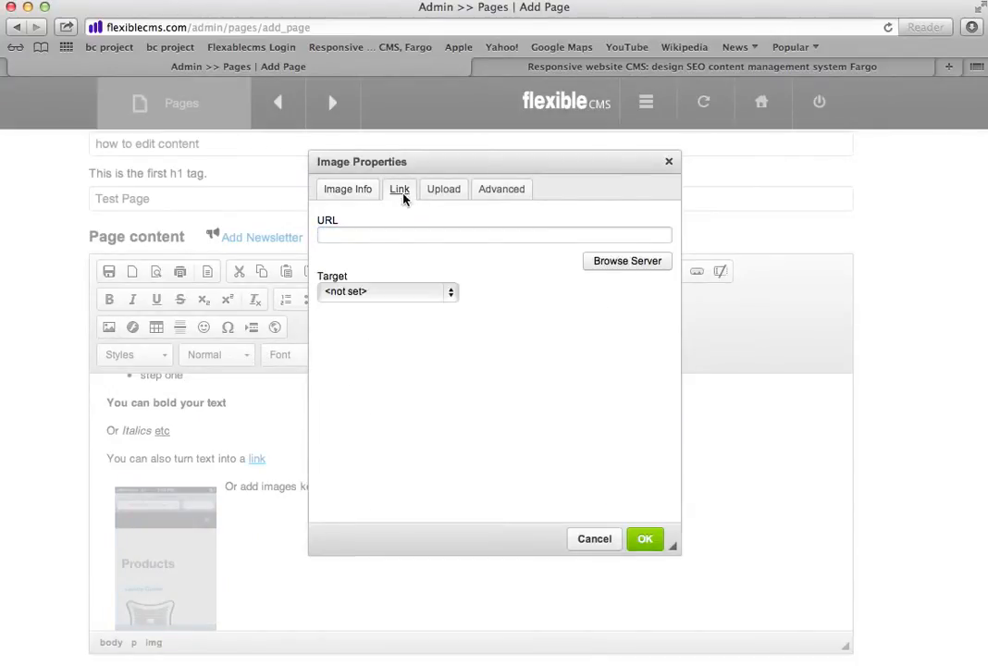
pyautogui.click(365, 234)
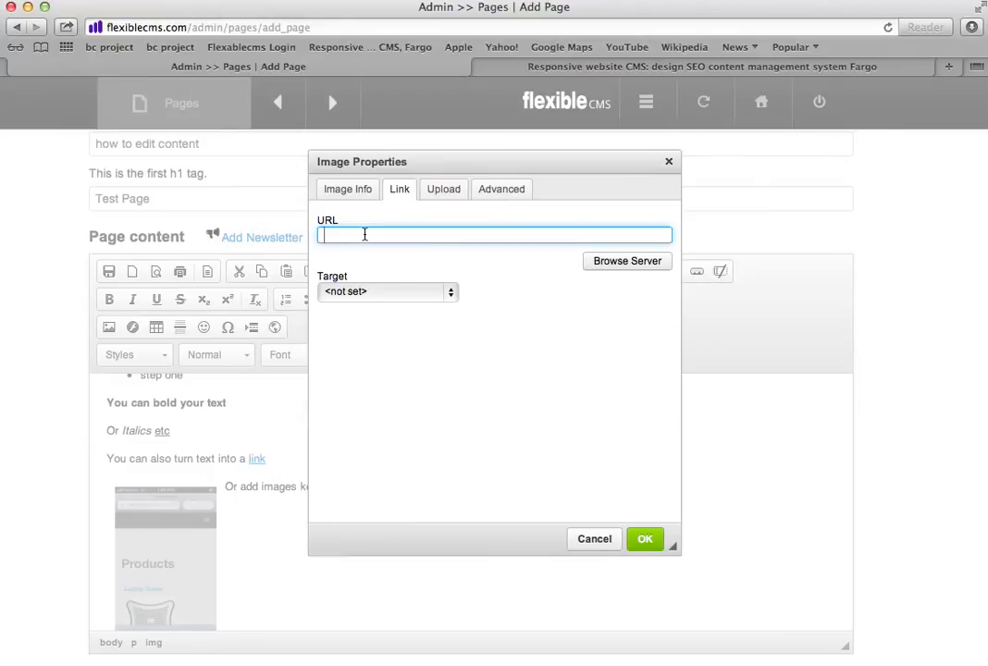
pyautogui.write('http://flexiblecms.com')
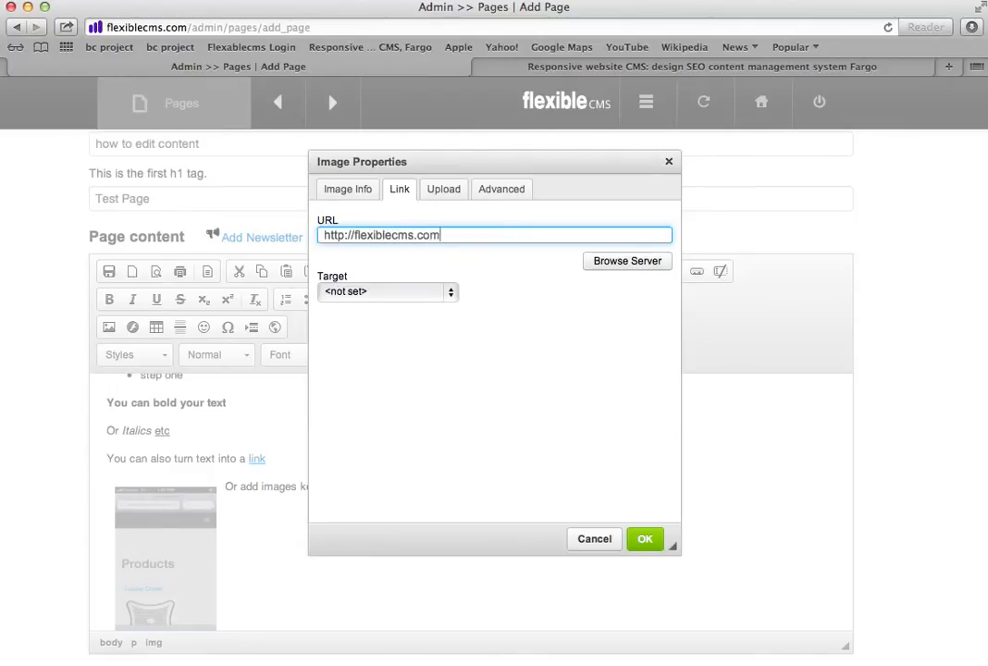
pyautogui.click(452, 296)
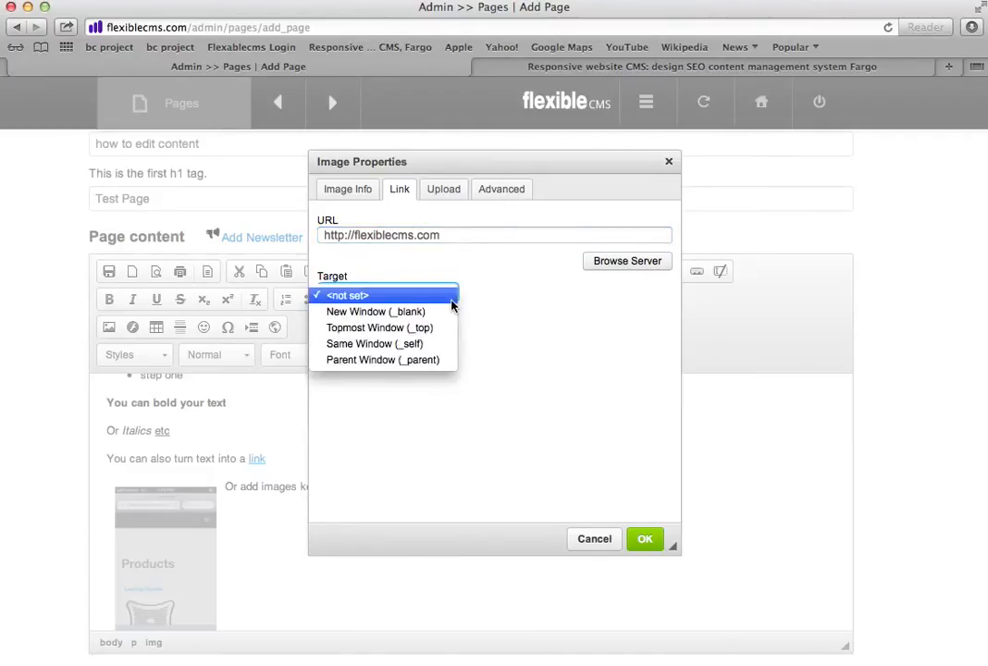
pyautogui.click(416, 314)
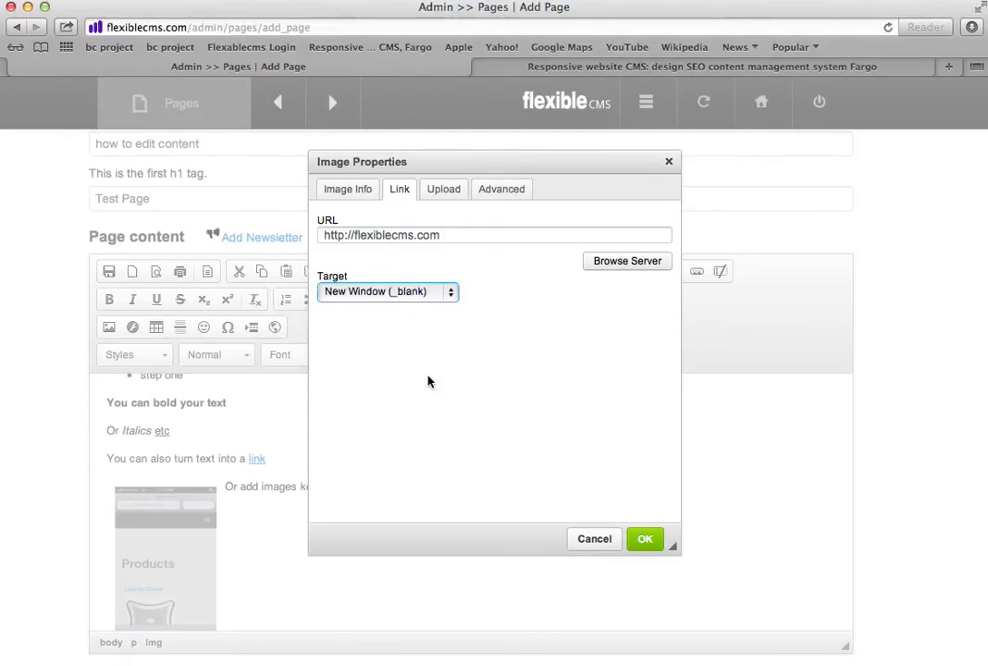
pyautogui.click(452, 296)
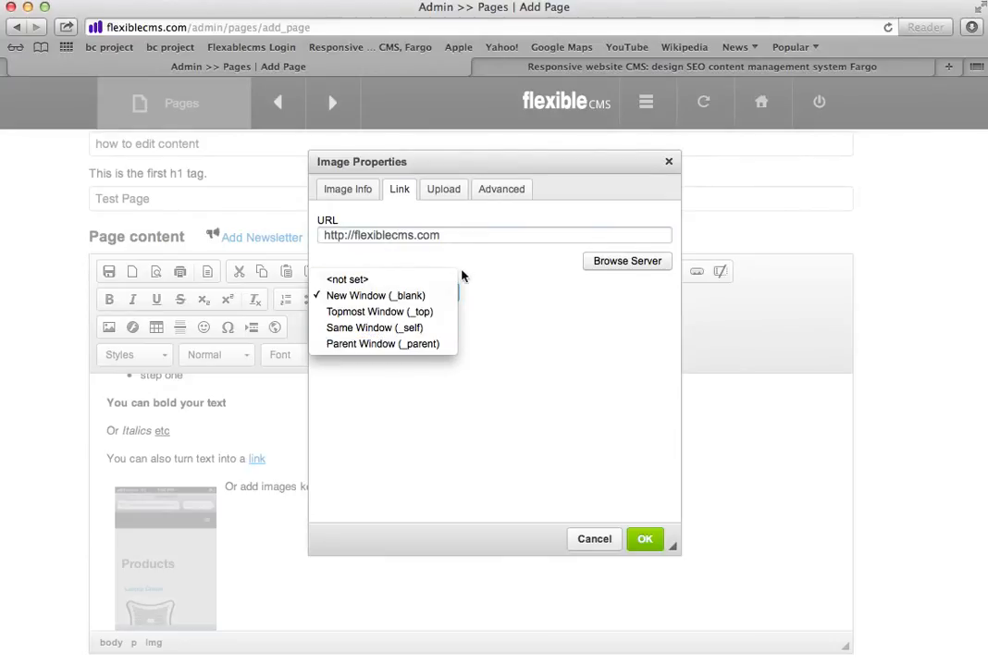
pyautogui.click(555, 337)
pyautogui.click(644, 539)
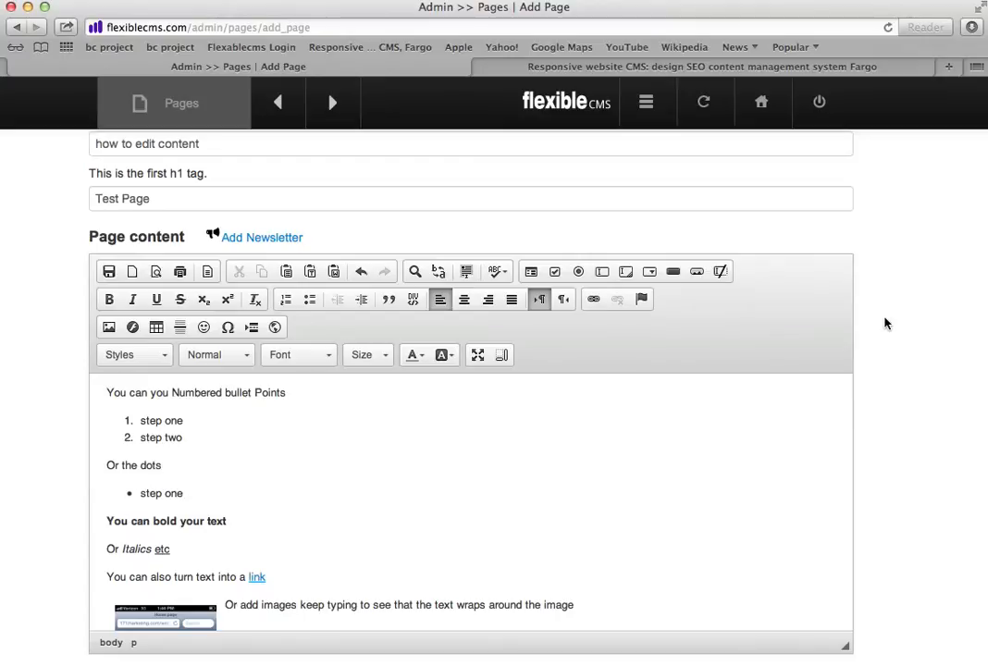
# Save the Test Page with its edited content.
pyautogui.scroll(-5, 884, 322)
pyautogui.scroll(15, 883, 320)
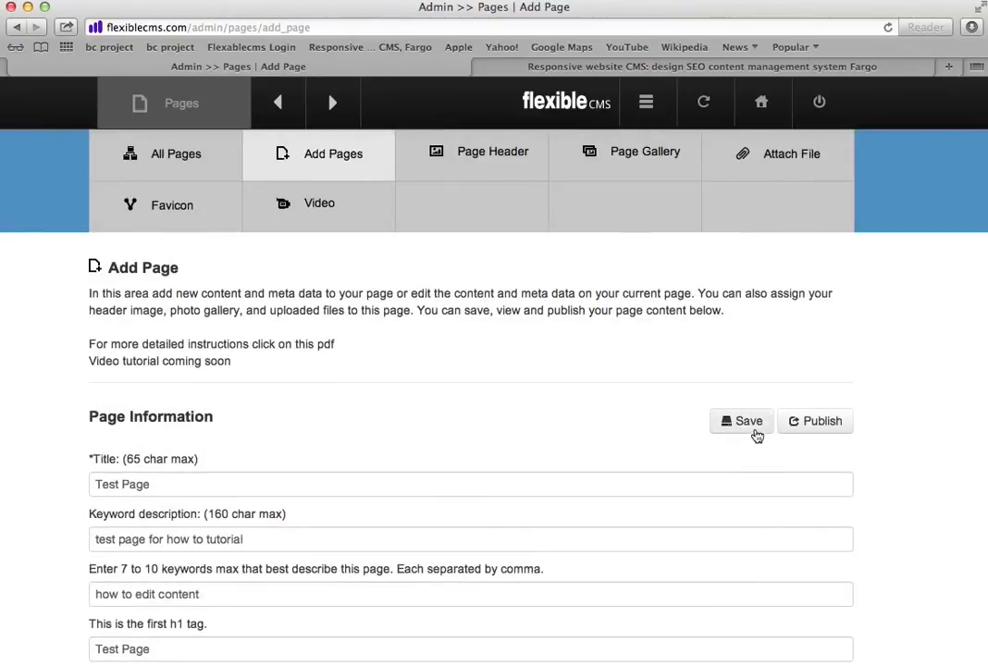
pyautogui.click(751, 427)
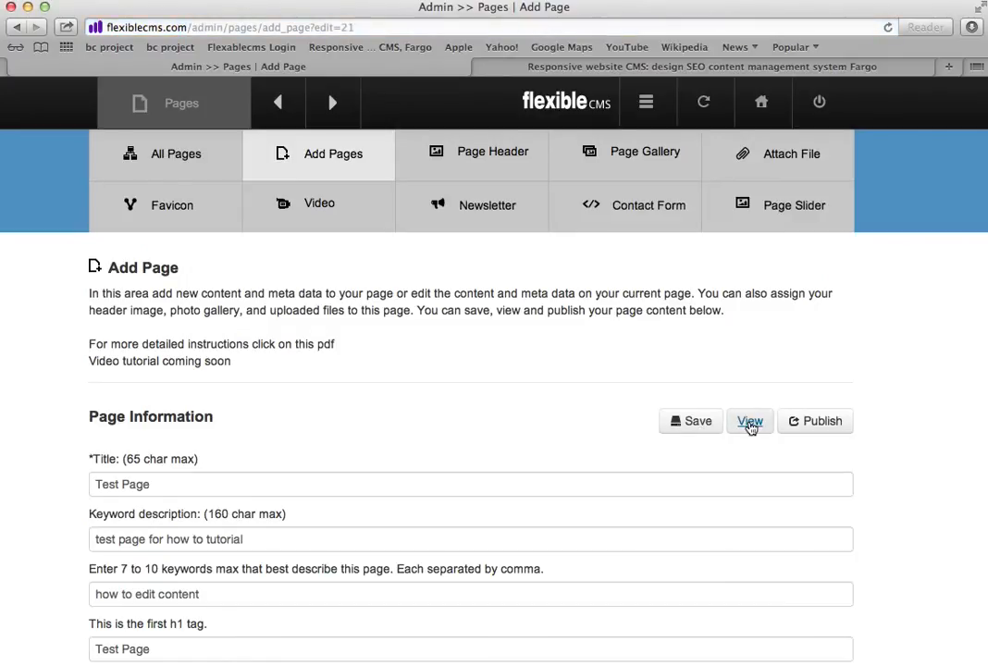
# View the saved Test Page on the website, check its content down to the footer, and return to the page editor.
pyautogui.click(750, 422)
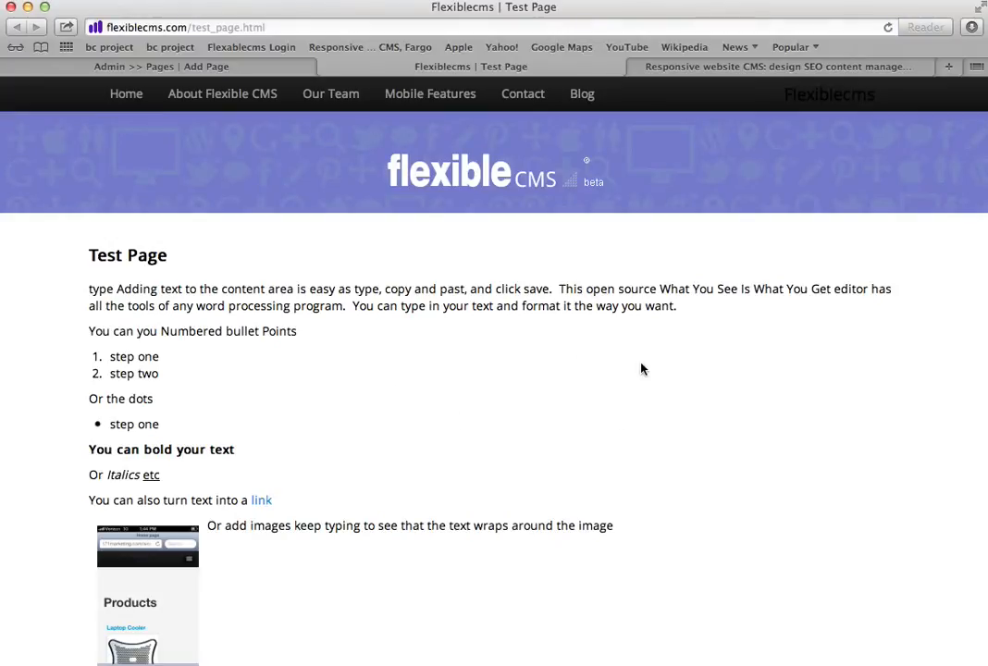
pyautogui.scroll(-5, 642, 368)
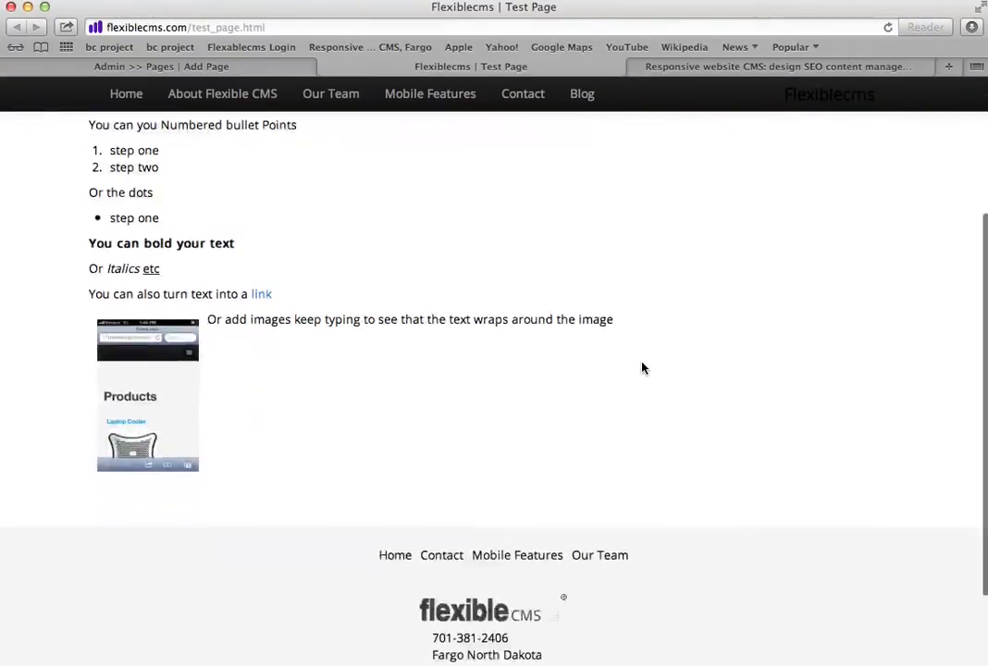
pyautogui.scroll(5, 642, 368)
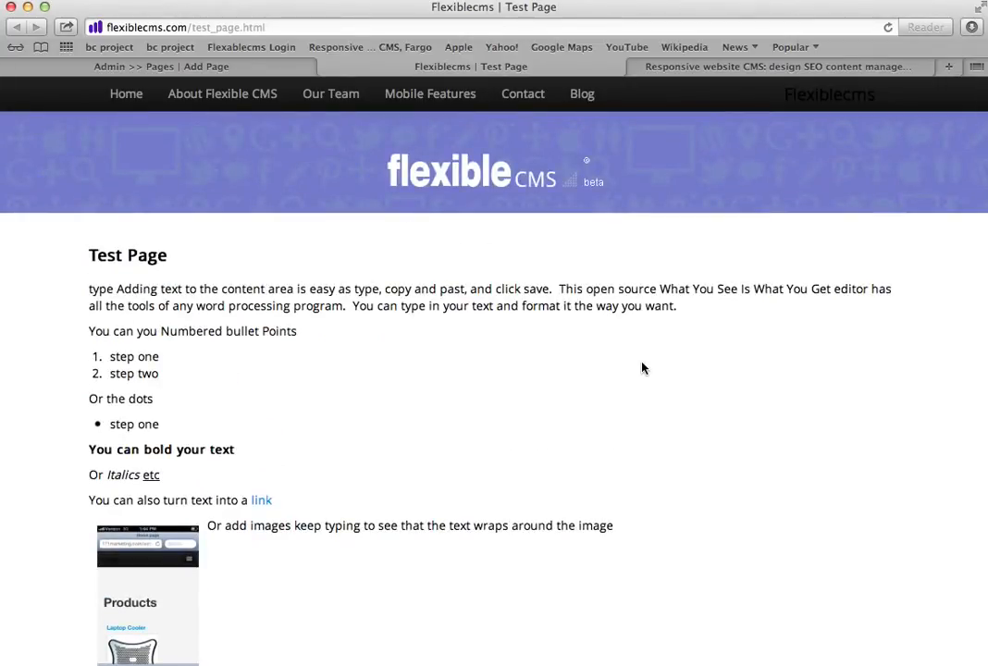
pyautogui.click(325, 68)
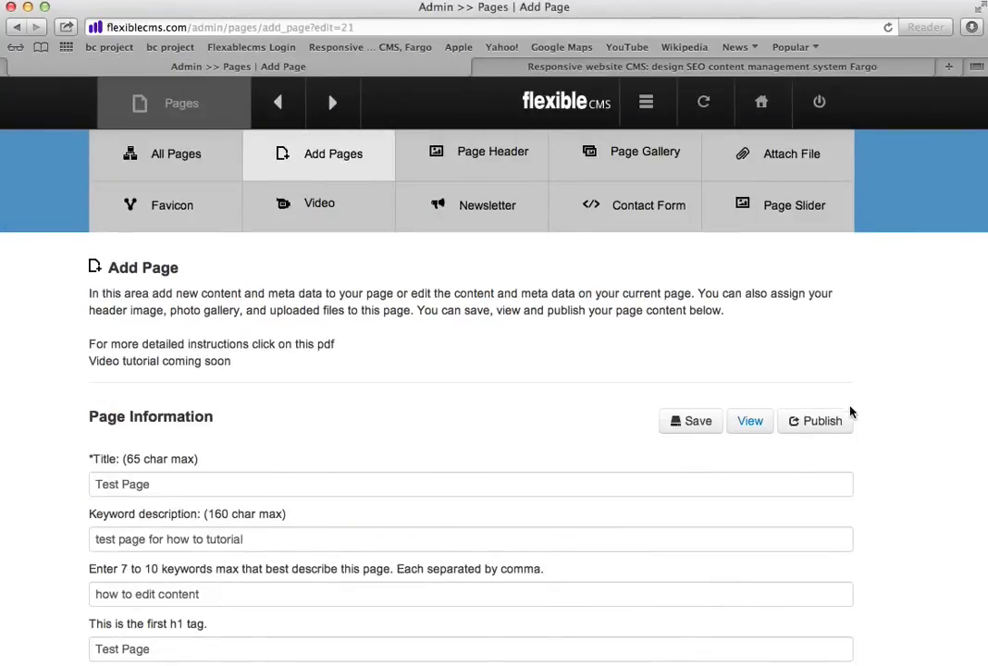